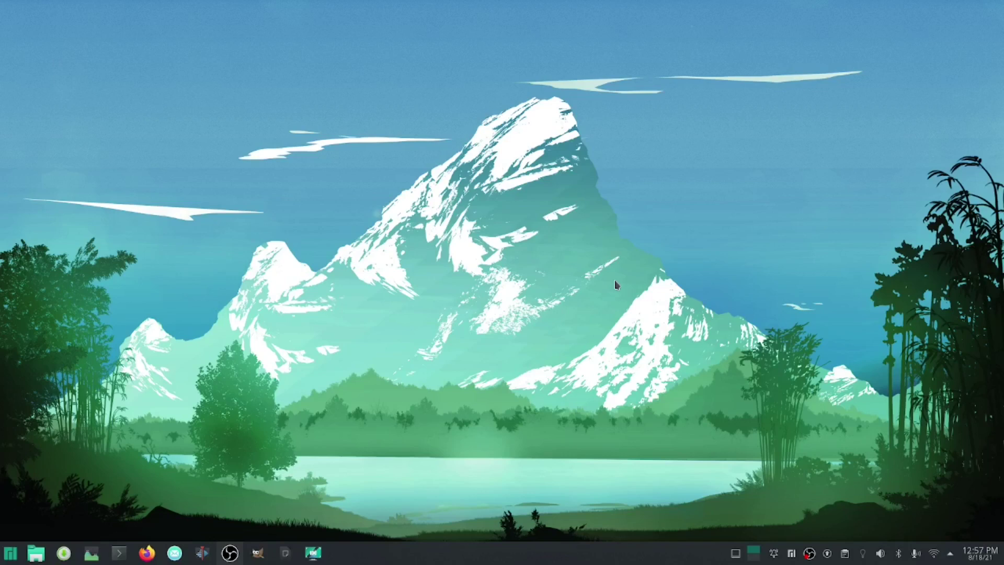
Step: Launch System Settings from the Favorites in the Application Launcher
click(11, 546)
key(Down)
key(Right)
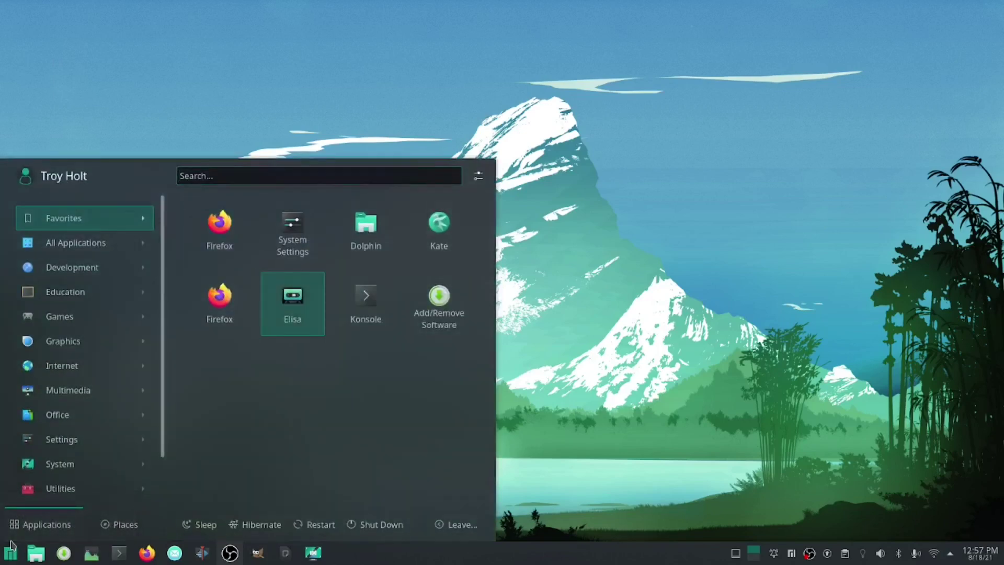
key(Up)
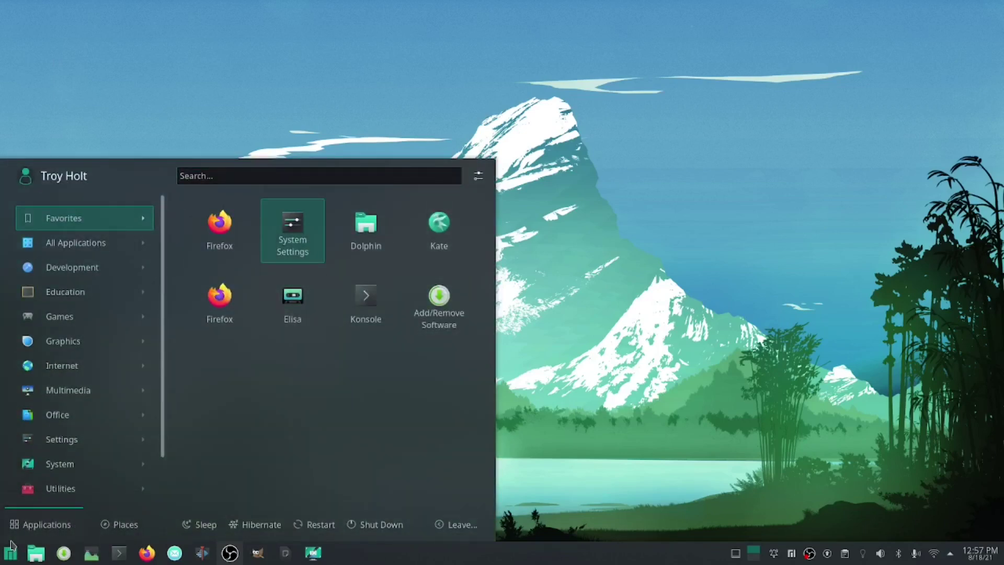
click(293, 240)
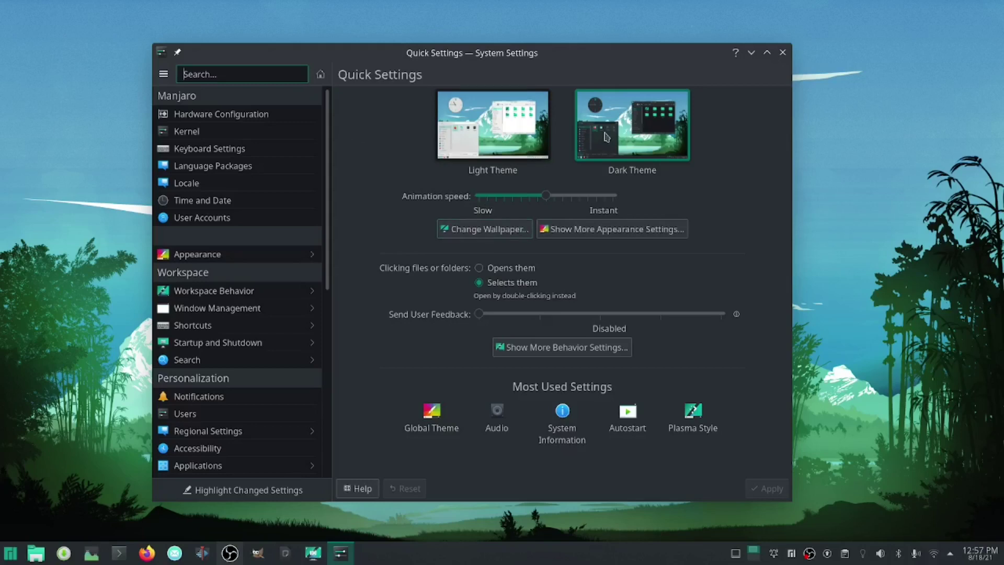
Step: Apply the Light Theme in Quick Settings, then reapply the Dark Theme
click(500, 140)
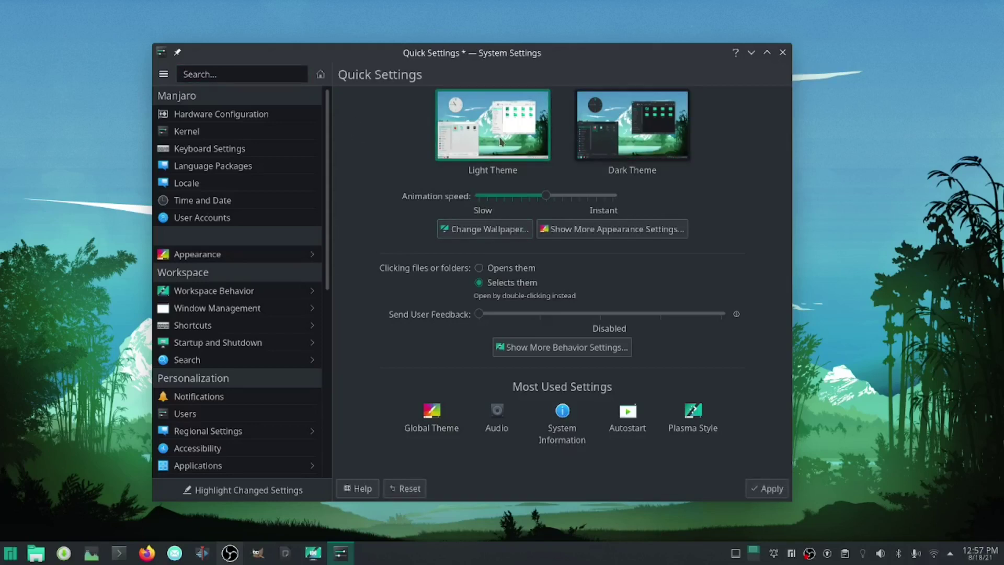
click(765, 493)
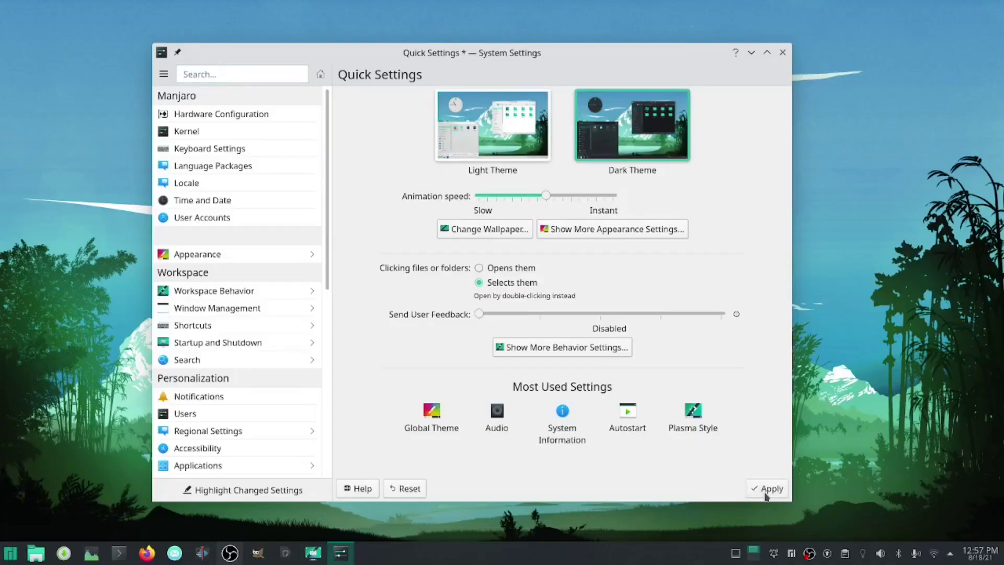
click(786, 486)
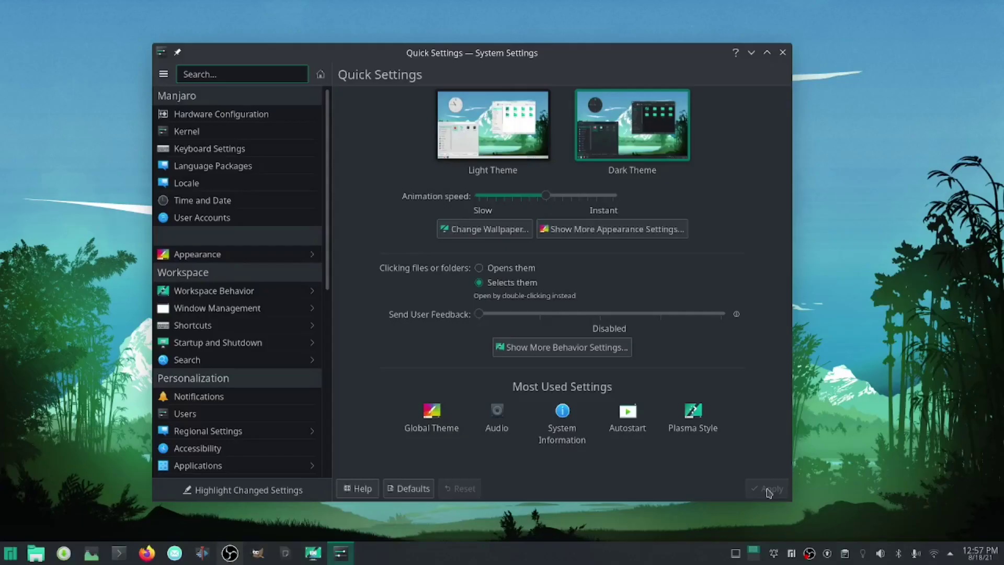
click(484, 230)
Step: Browse the wallpaper grid, then bring up Add Image to see the Pictures folder
drag(804, 33, 574, 88)
scroll(637, 272, down, 3)
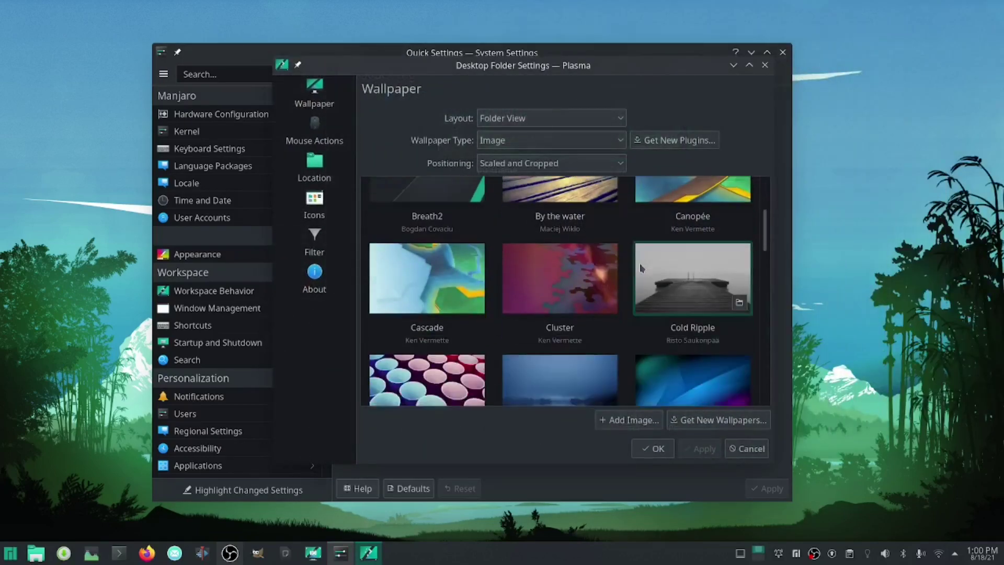
scroll(638, 270, down, 6)
scroll(642, 268, down, 7)
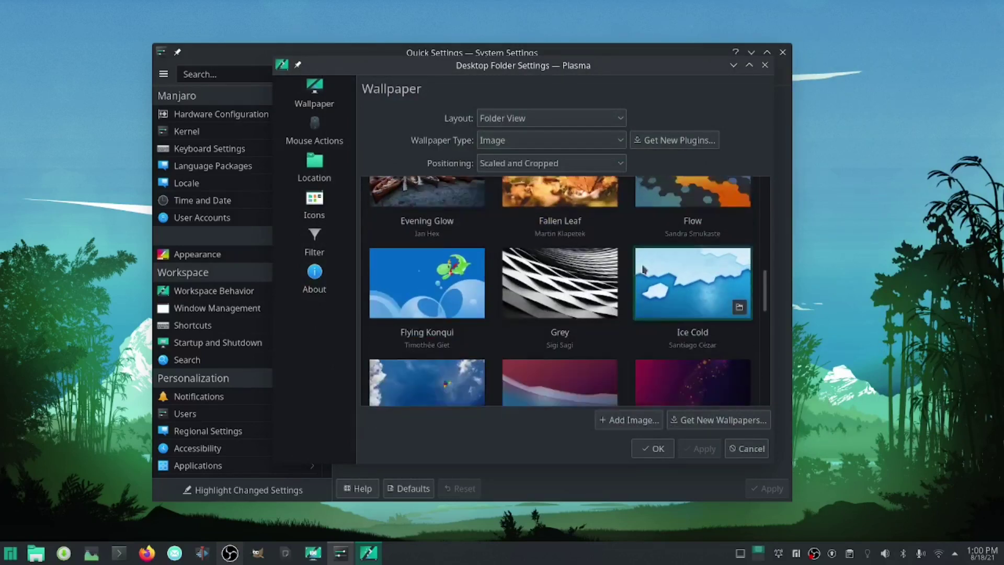
scroll(641, 269, down, 5)
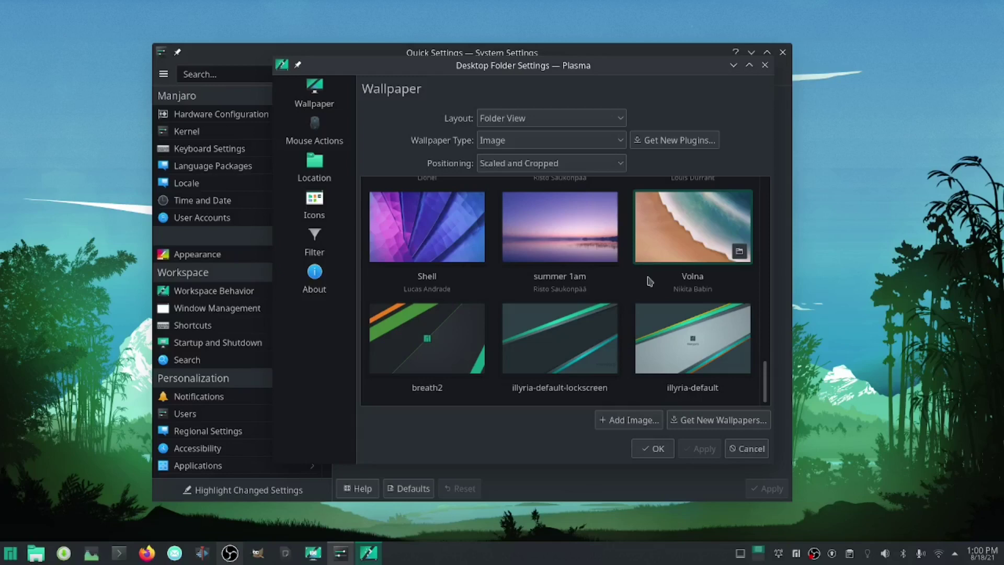
scroll(649, 281, up, 20)
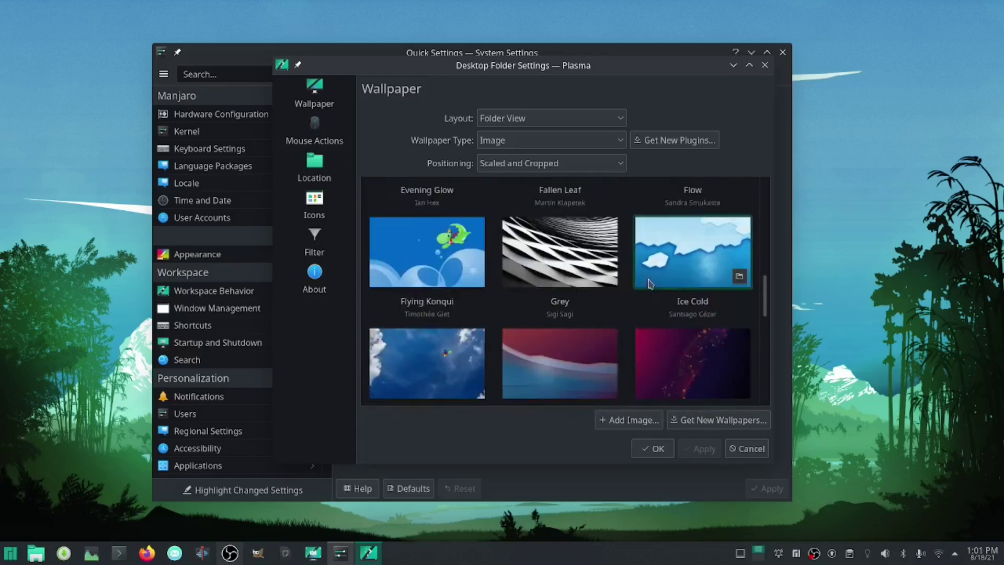
scroll(649, 284, up, 1)
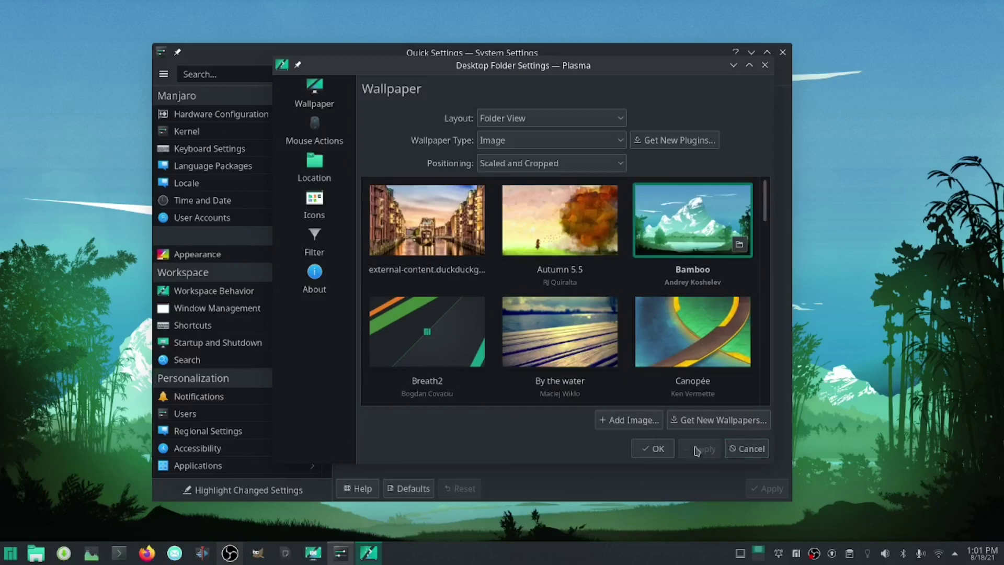
click(629, 421)
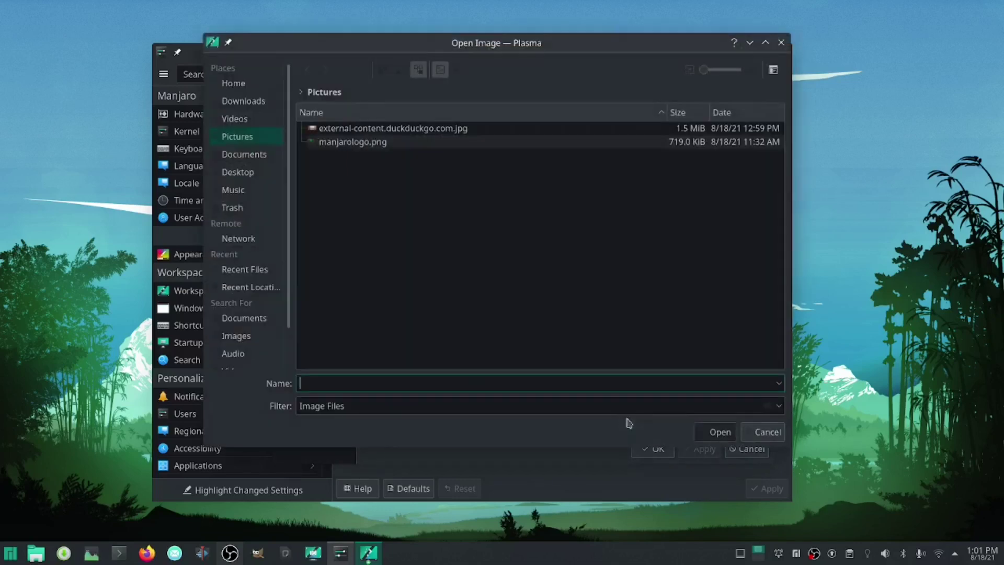
Step: Add external-content.duckduckgo.com.jpg to the wallpapers and apply it as the desktop background
click(375, 130)
click(719, 432)
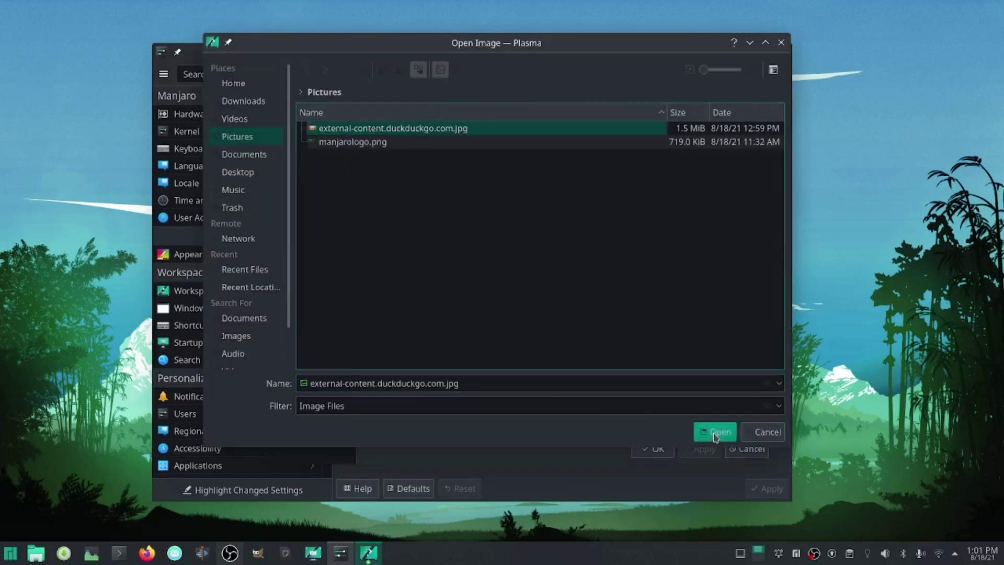
click(424, 232)
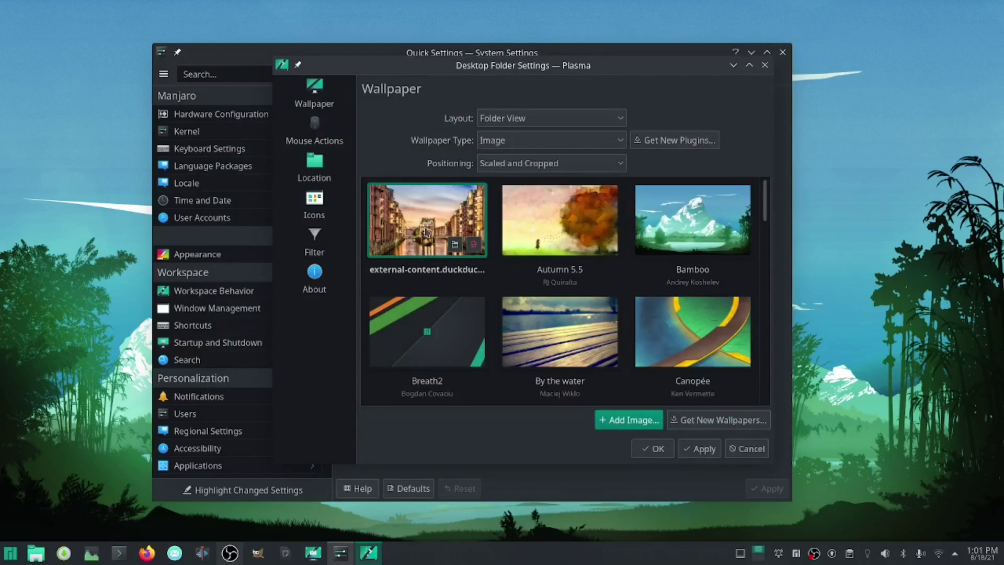
click(698, 448)
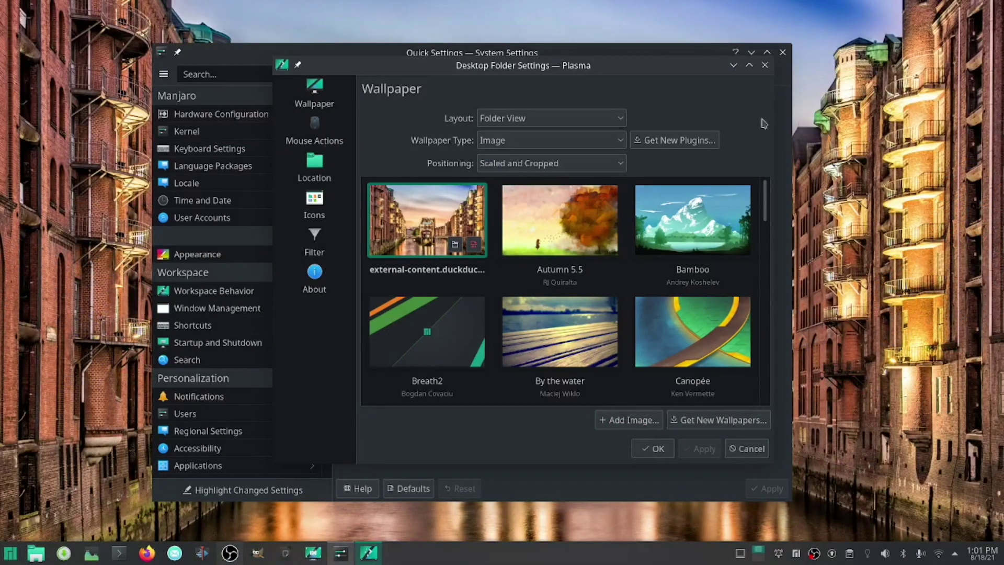
Step: View the canal wallpaper on the desktop, then reapply Bamboo and close the wallpaper dialog
click(734, 65)
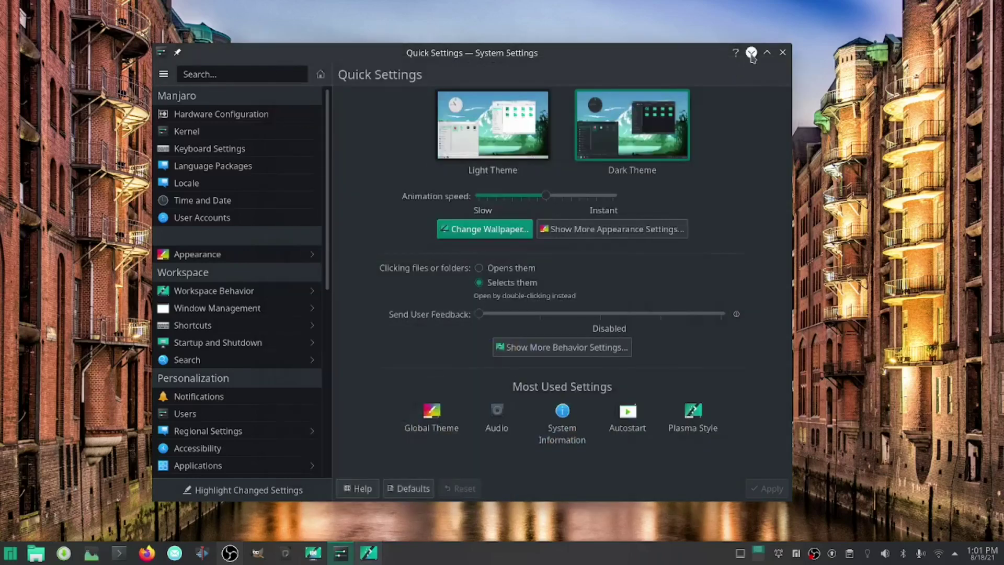
click(751, 52)
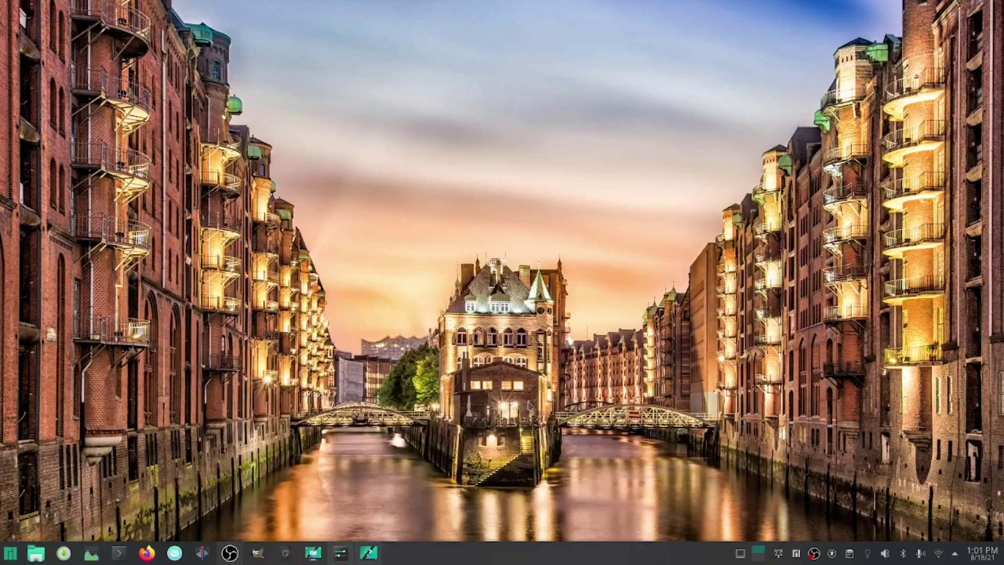
click(340, 552)
click(369, 552)
click(690, 235)
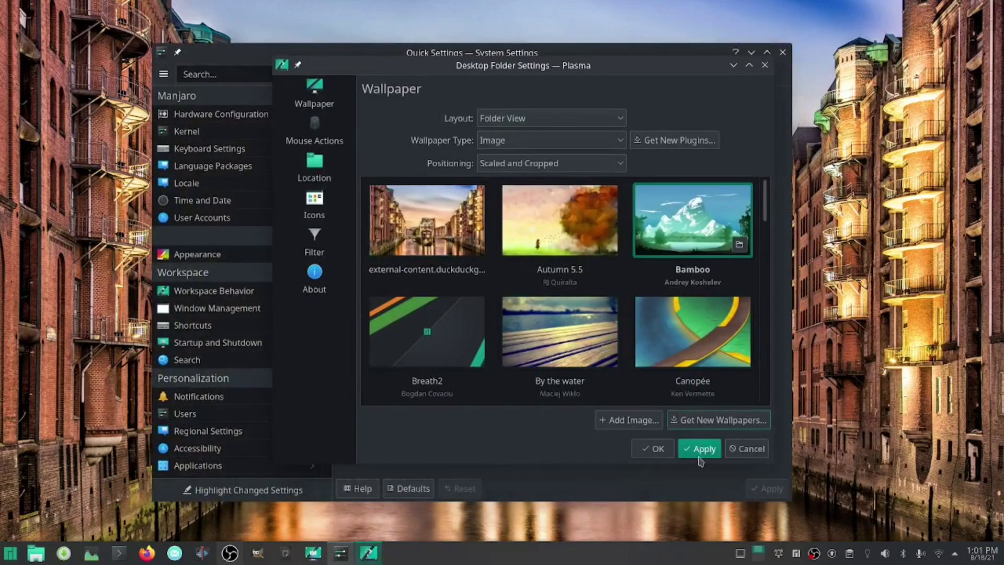
click(704, 450)
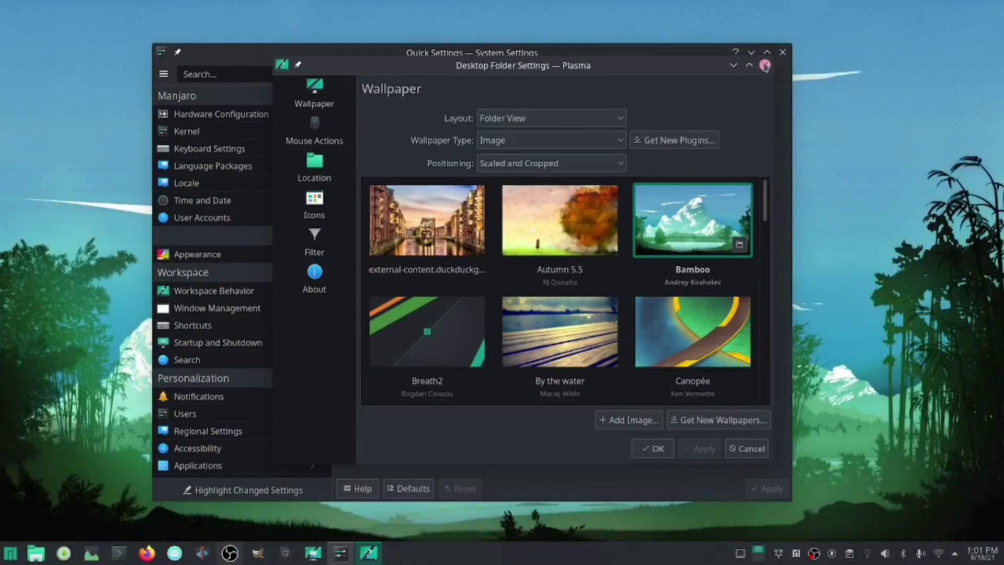
click(764, 66)
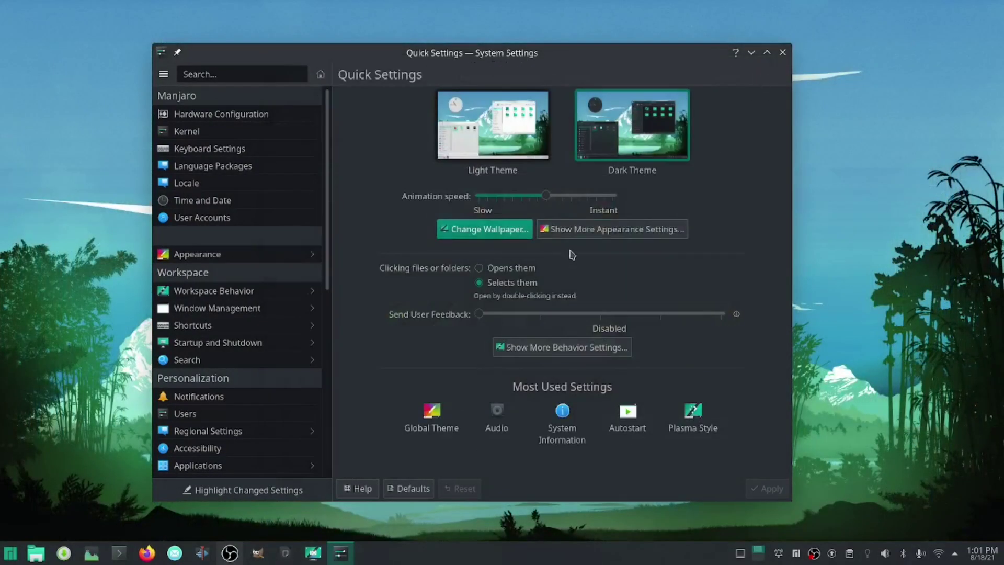
Step: Open the full Appearance settings, browse Application Style, then move to Plasma Style
click(586, 232)
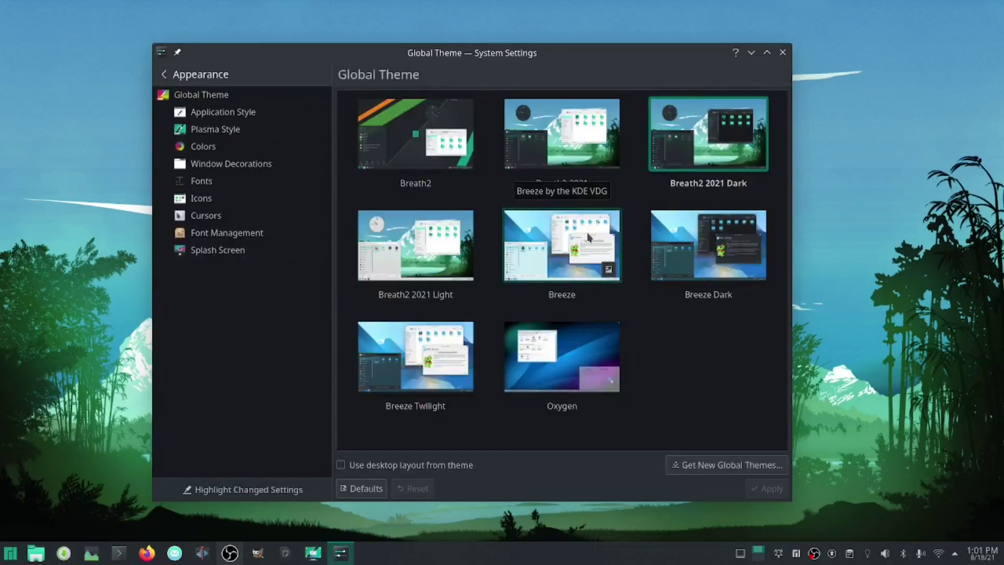
click(242, 113)
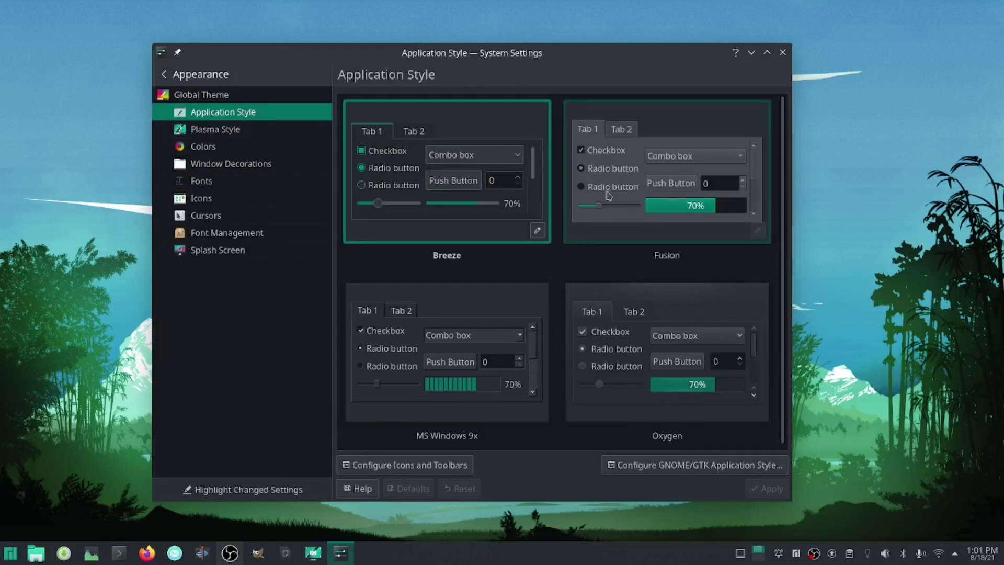
scroll(488, 352, down, 1)
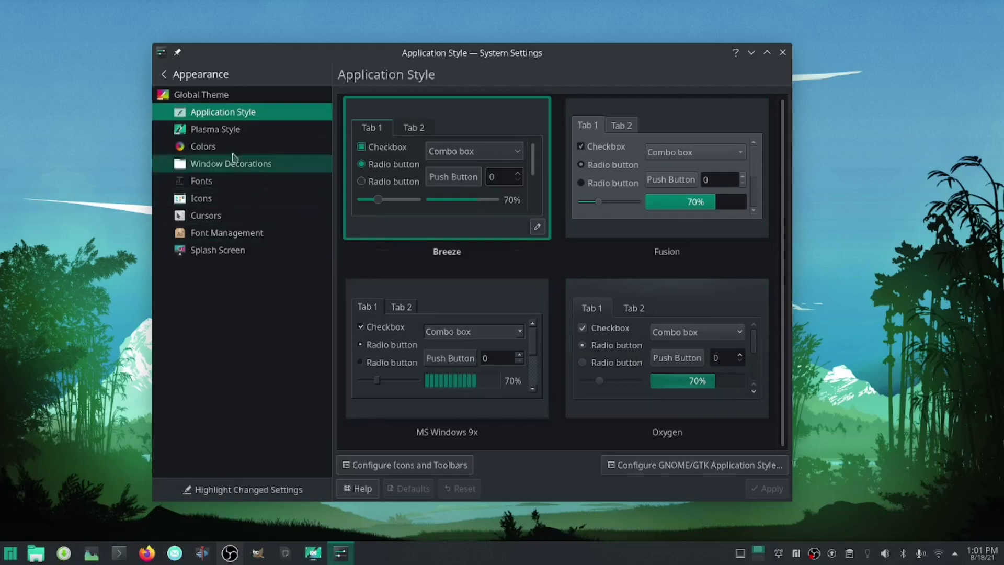
click(230, 135)
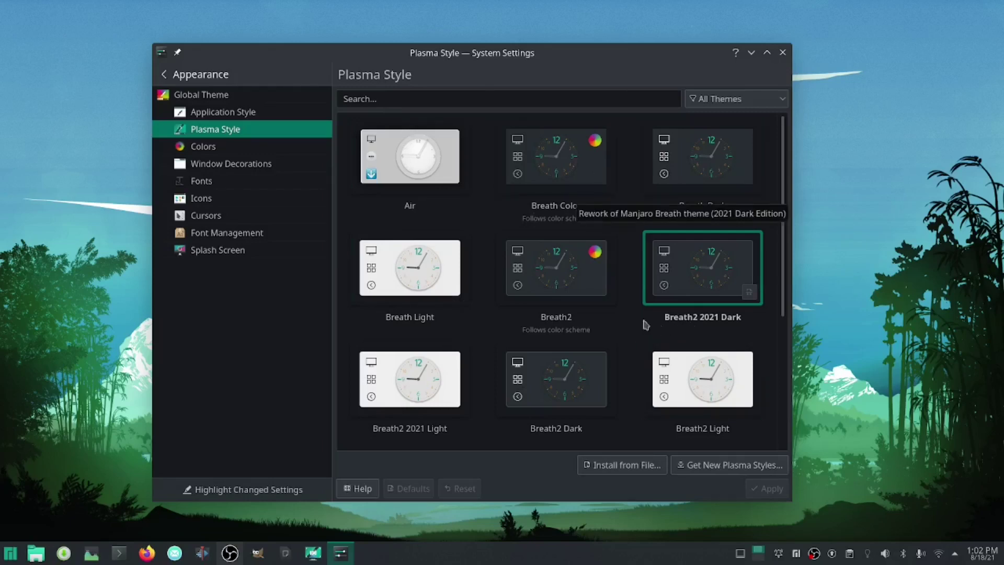
Step: Scroll through the installed Plasma styles, leaving Breath2 2021 Dark active
scroll(549, 307, down, 3)
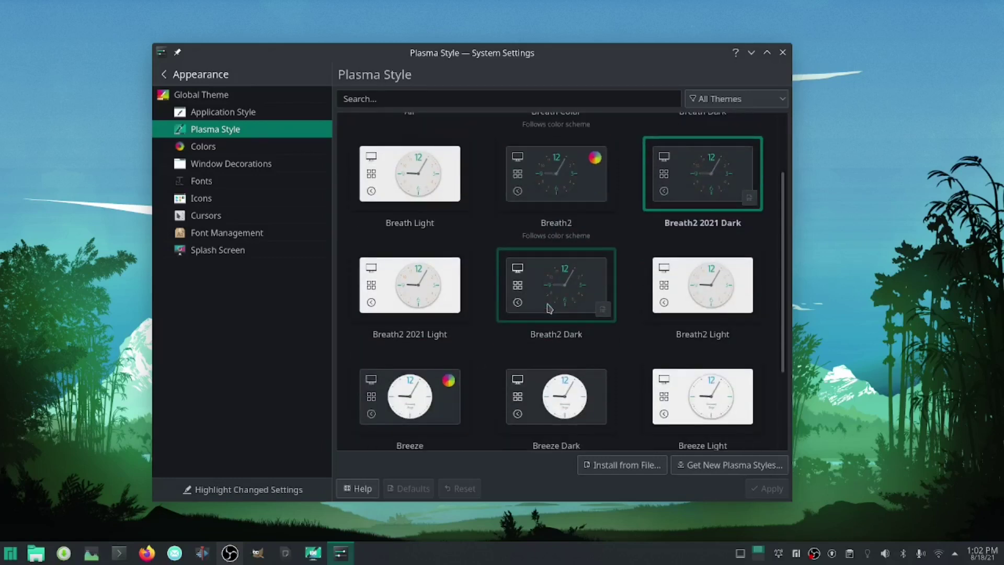
scroll(549, 309, down, 4)
scroll(546, 309, up, 7)
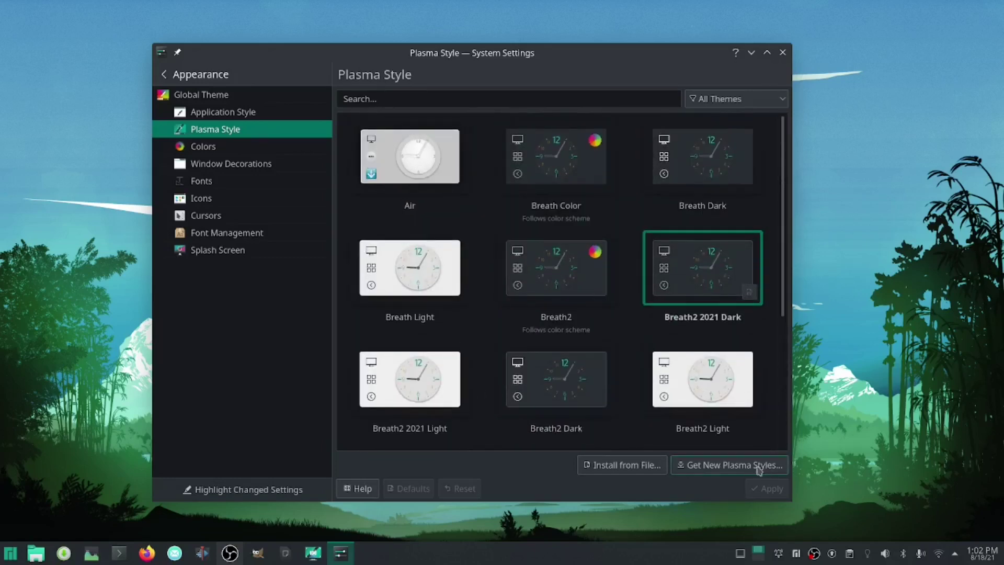
click(701, 469)
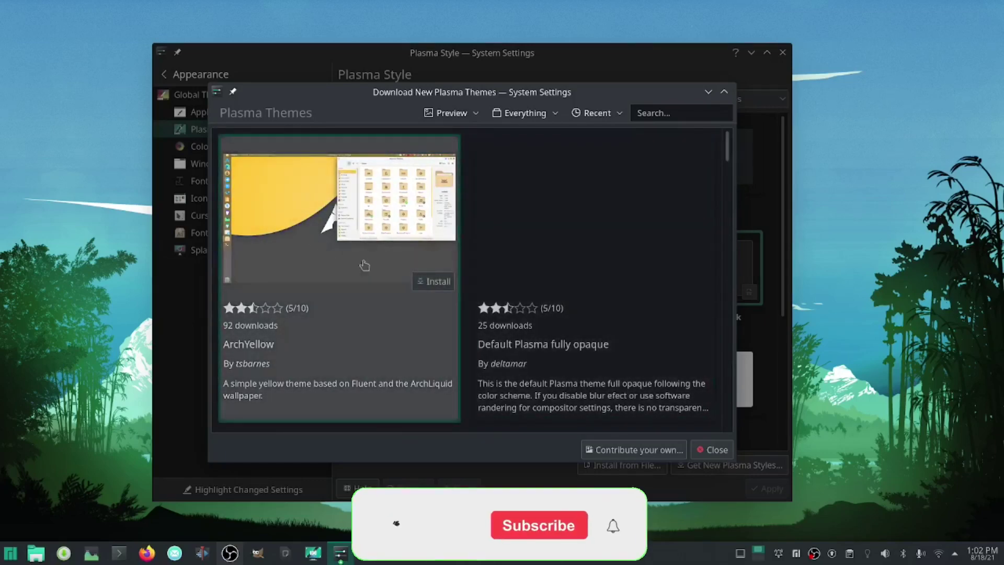
scroll(432, 256, down, 3)
scroll(432, 256, down, 6)
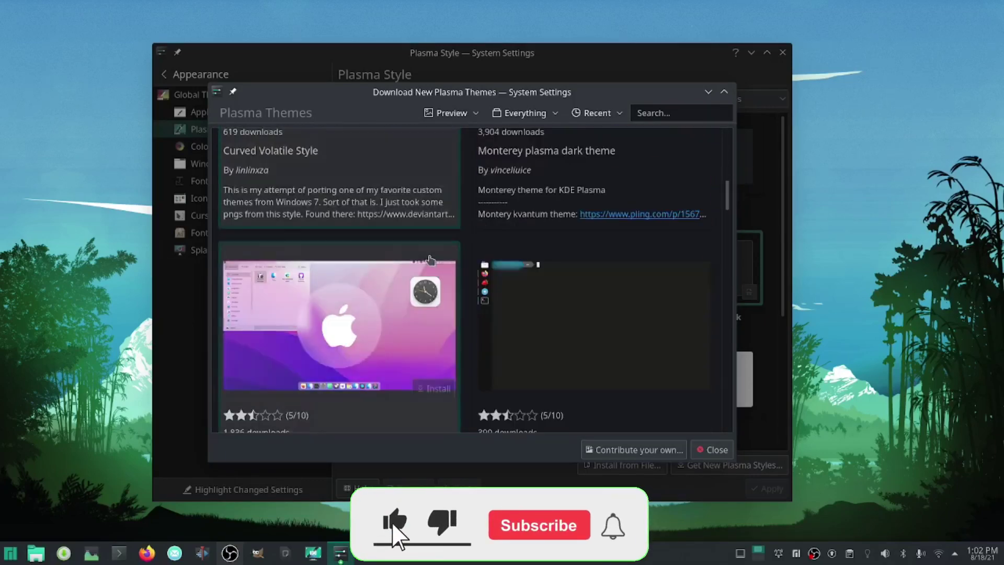
scroll(432, 257, down, 8)
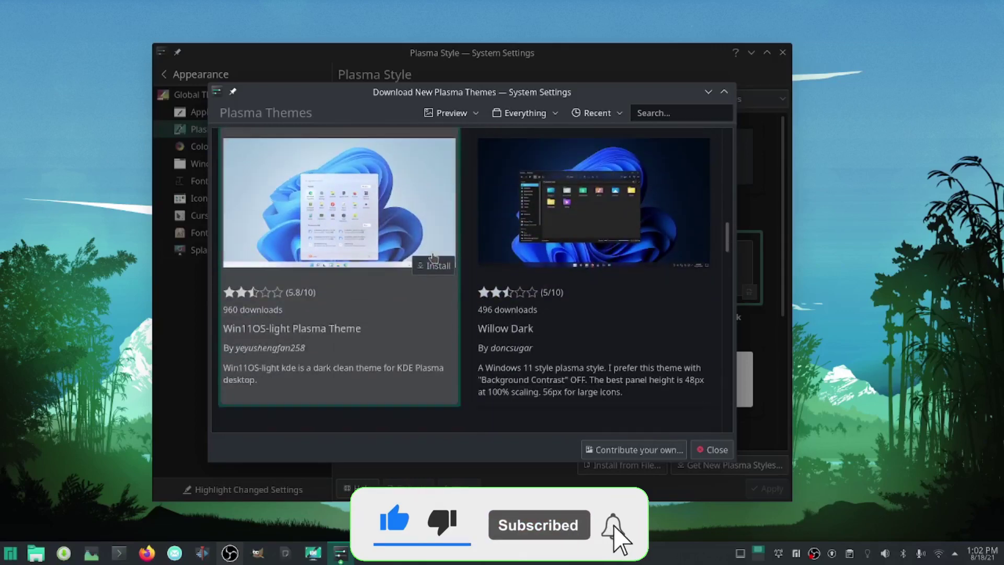
scroll(432, 257, down, 2)
scroll(432, 257, up, 3)
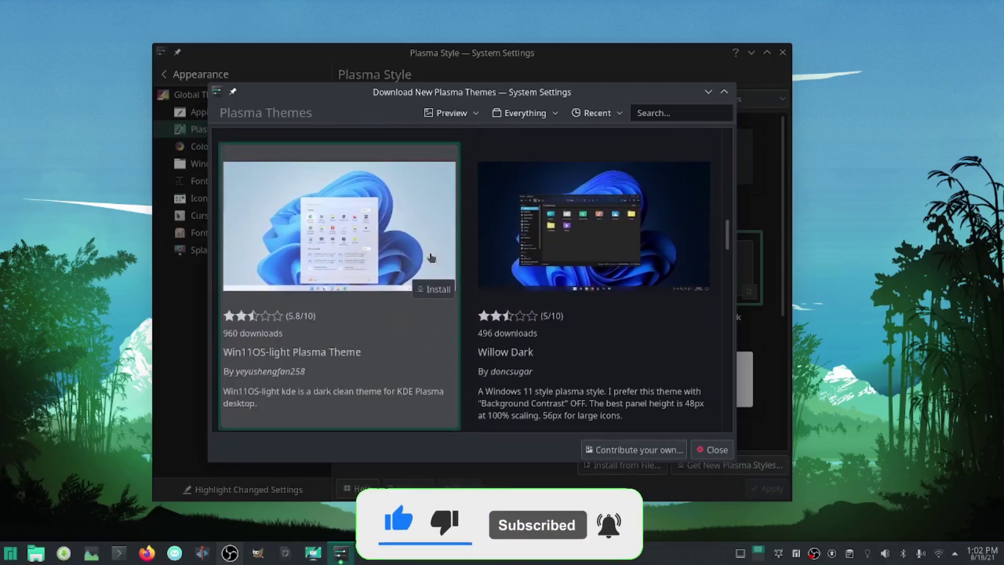
scroll(431, 259, down, 1)
scroll(432, 258, down, 7)
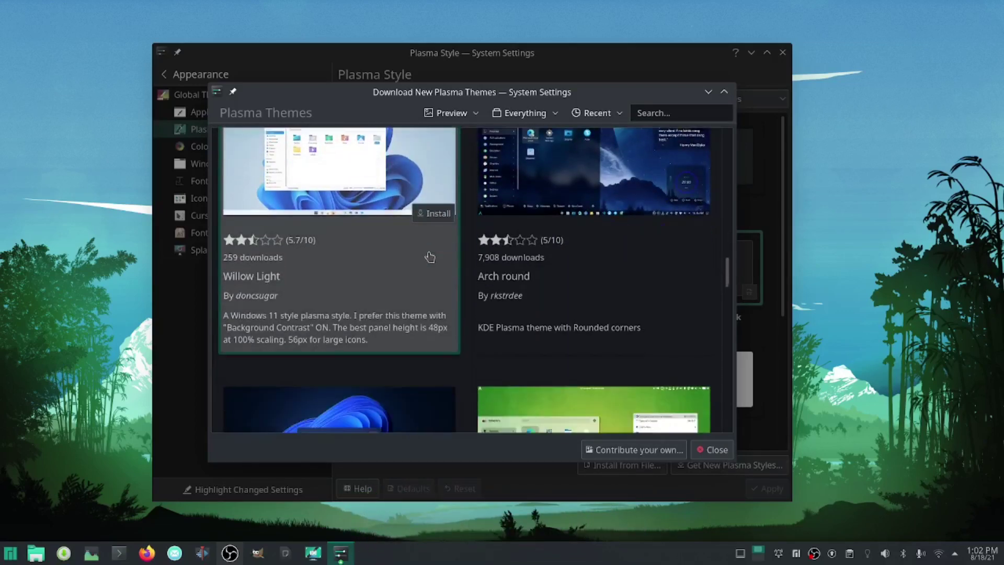
scroll(430, 256, down, 8)
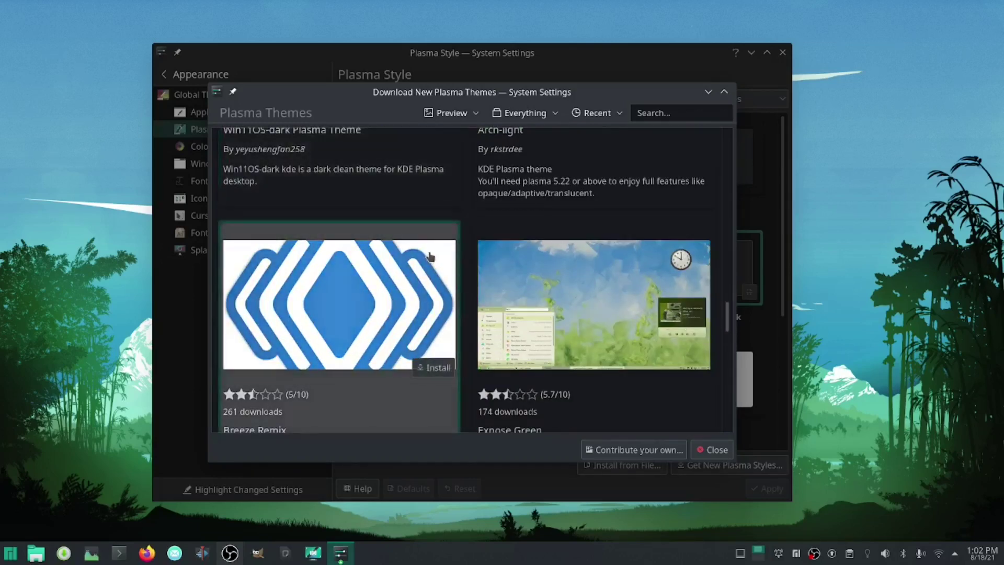
scroll(432, 257, down, 8)
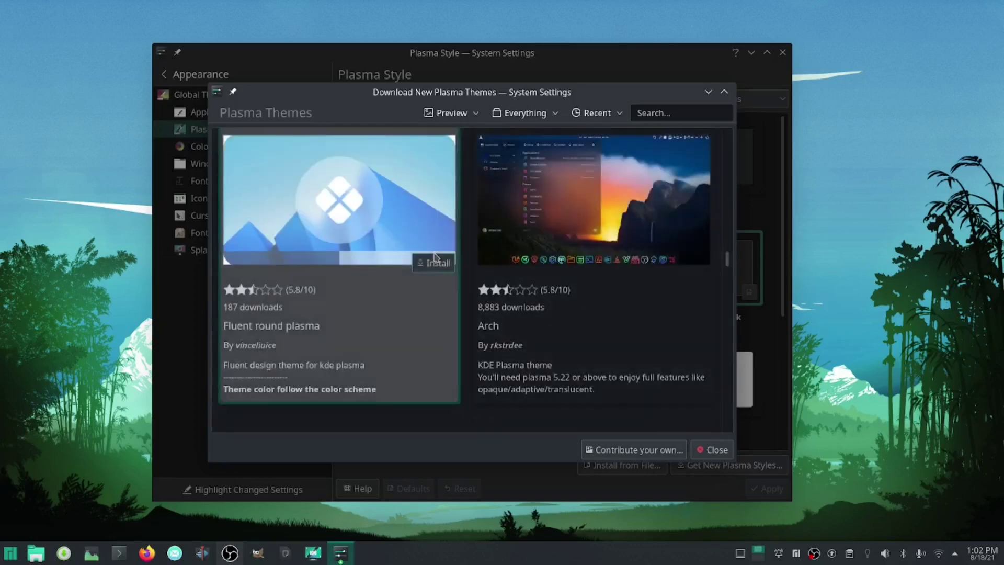
scroll(433, 256, down, 6)
scroll(433, 256, down, 3)
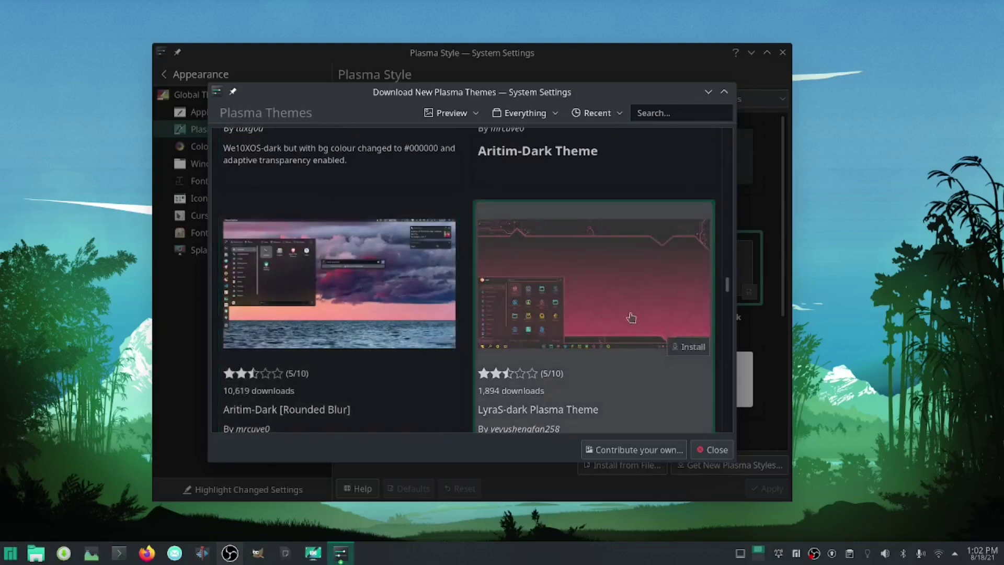
scroll(632, 253, down, 1)
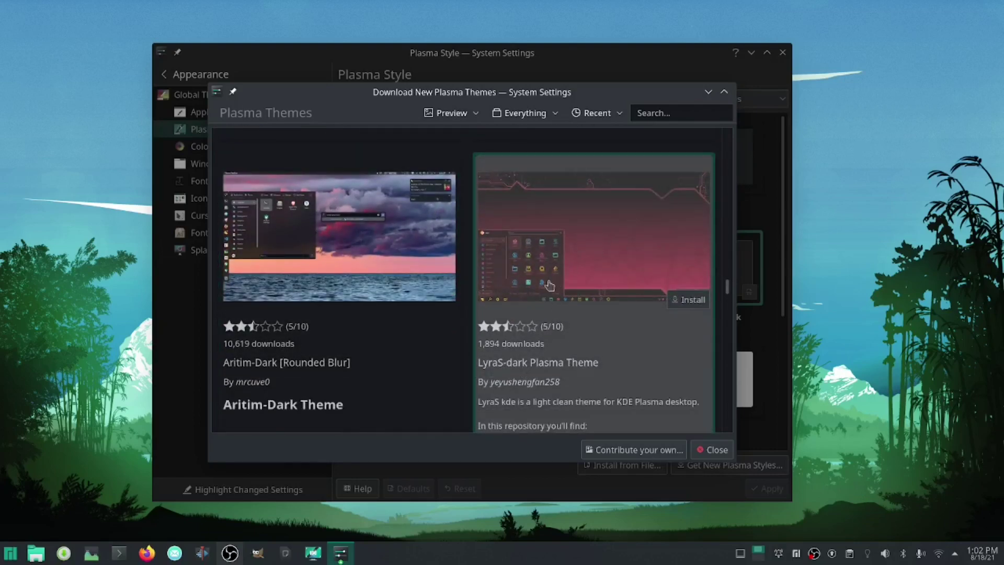
scroll(609, 220, down, 2)
scroll(653, 246, up, 1)
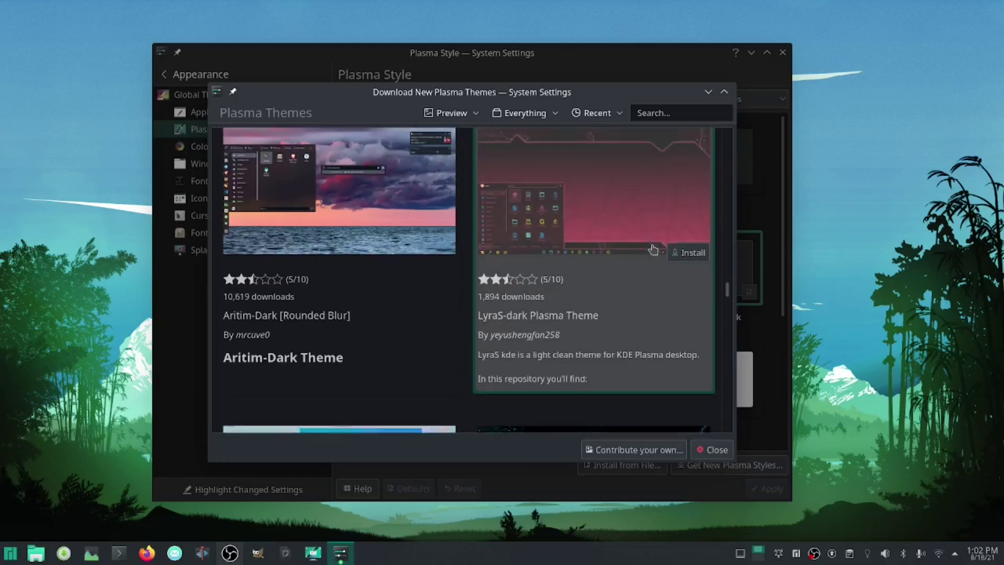
scroll(654, 249, up, 2)
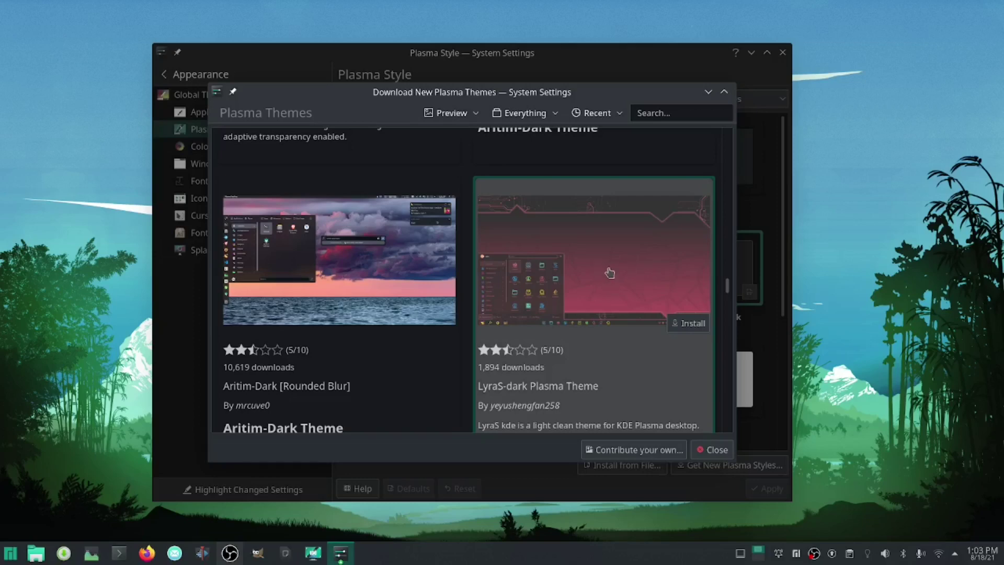
click(701, 453)
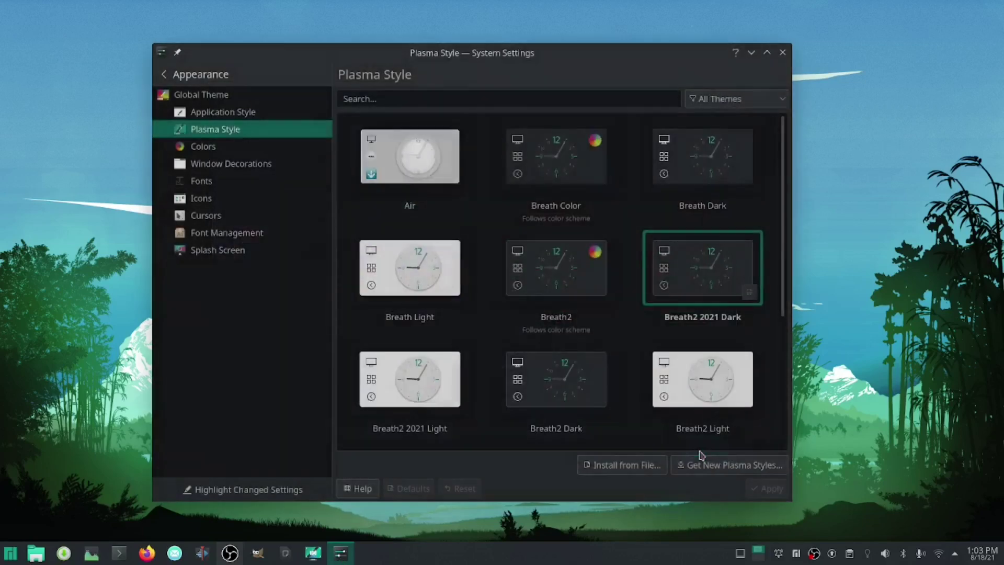
click(178, 79)
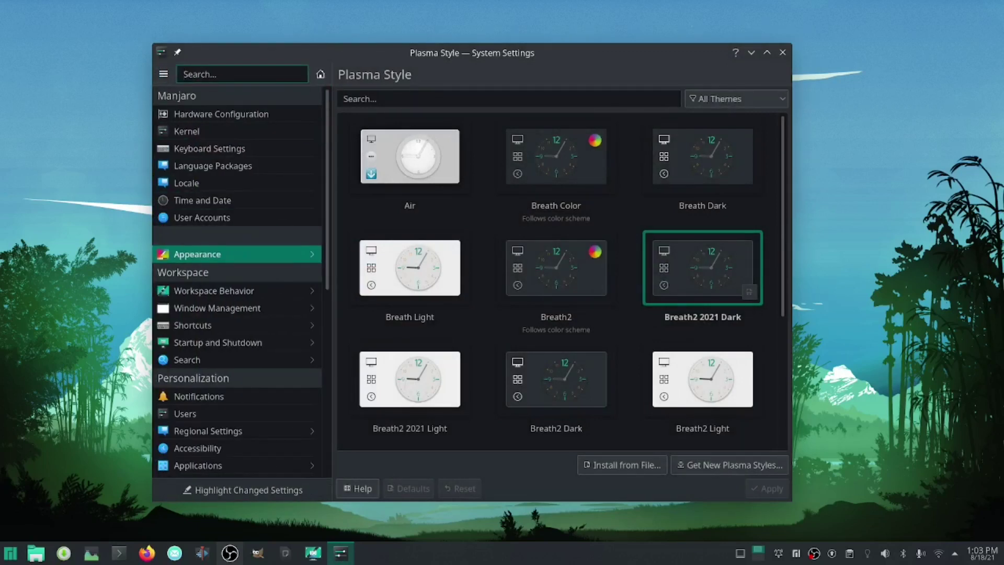
Step: Go to Appearance > Colors and scroll the schemes from Blender1 down to Oxygen Cold
click(236, 252)
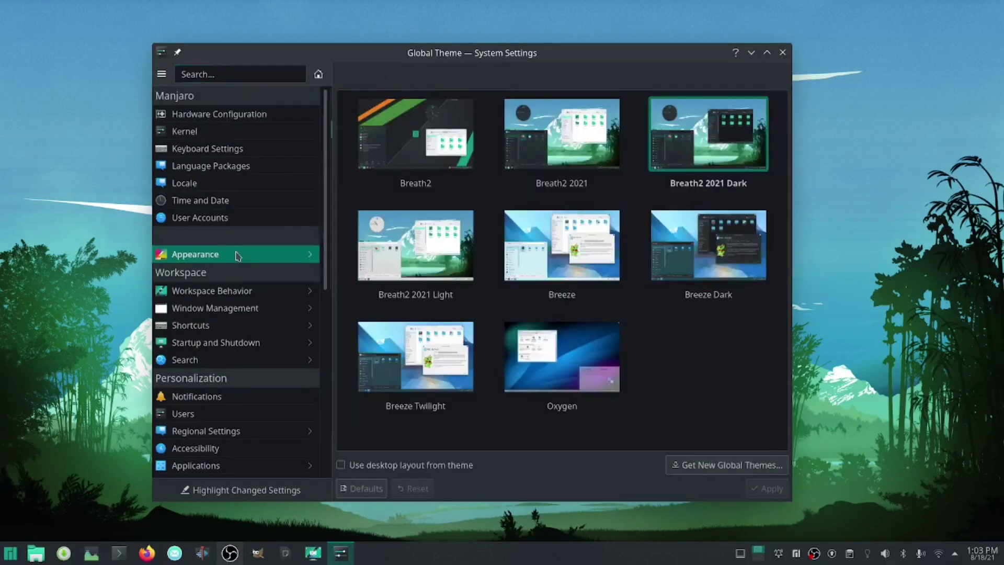
click(212, 146)
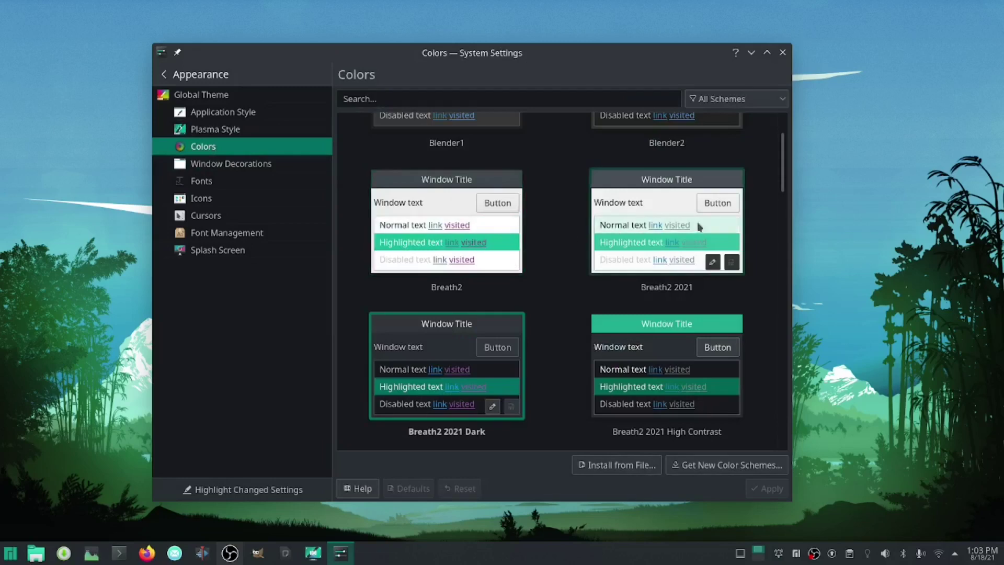
scroll(643, 283, down, 1)
scroll(643, 283, down, 3)
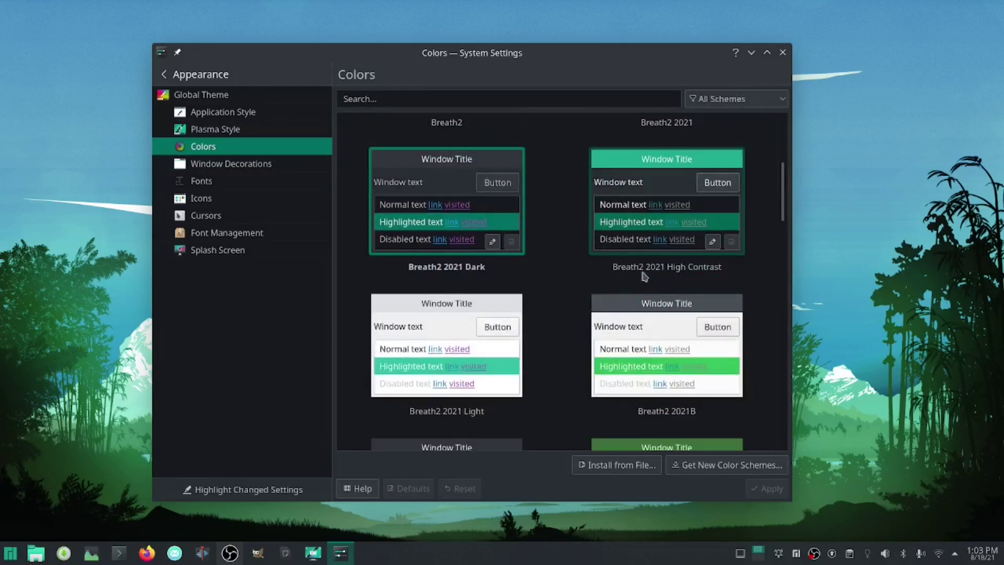
scroll(645, 276, down, 1)
scroll(658, 287, down, 7)
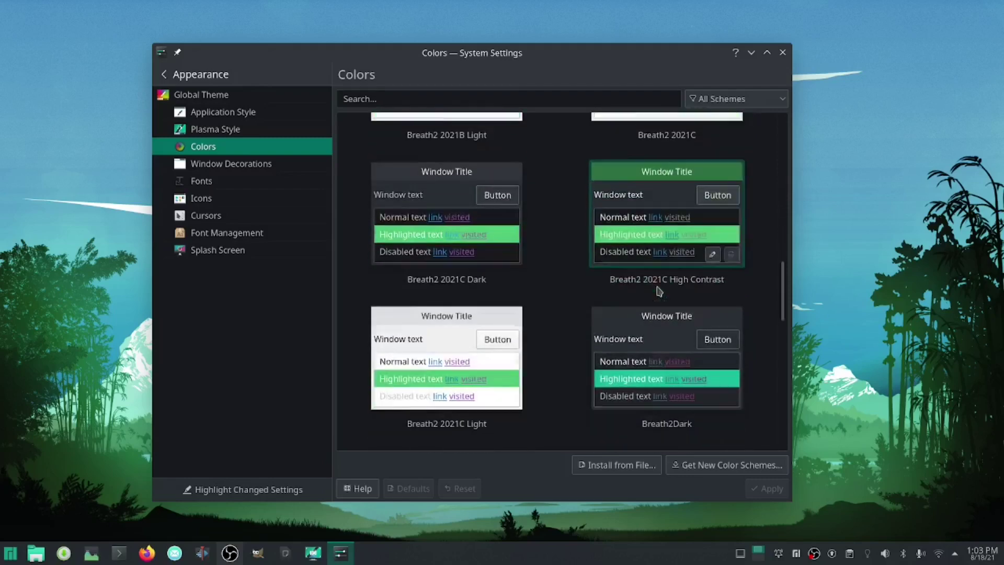
scroll(660, 292, down, 5)
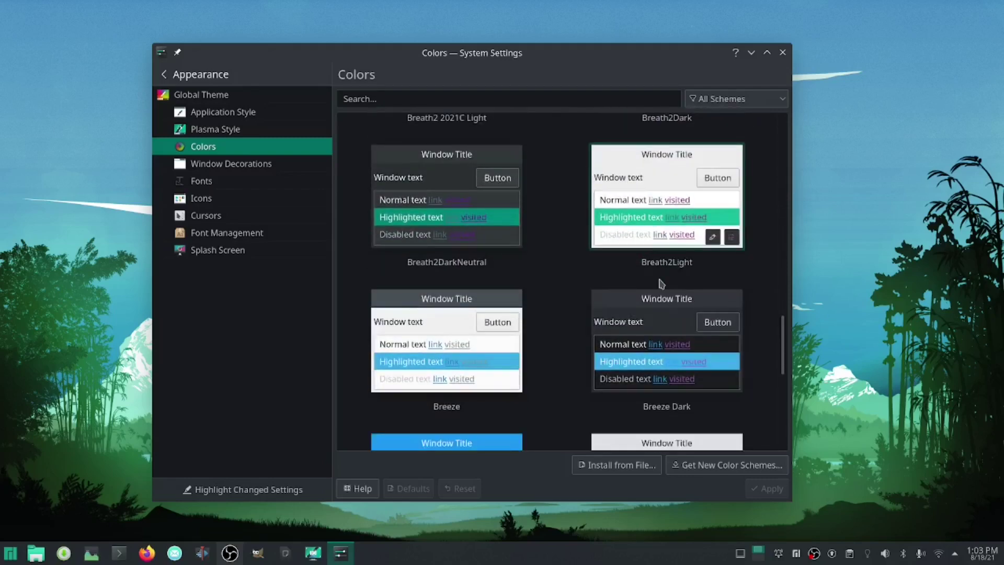
scroll(659, 284, down, 6)
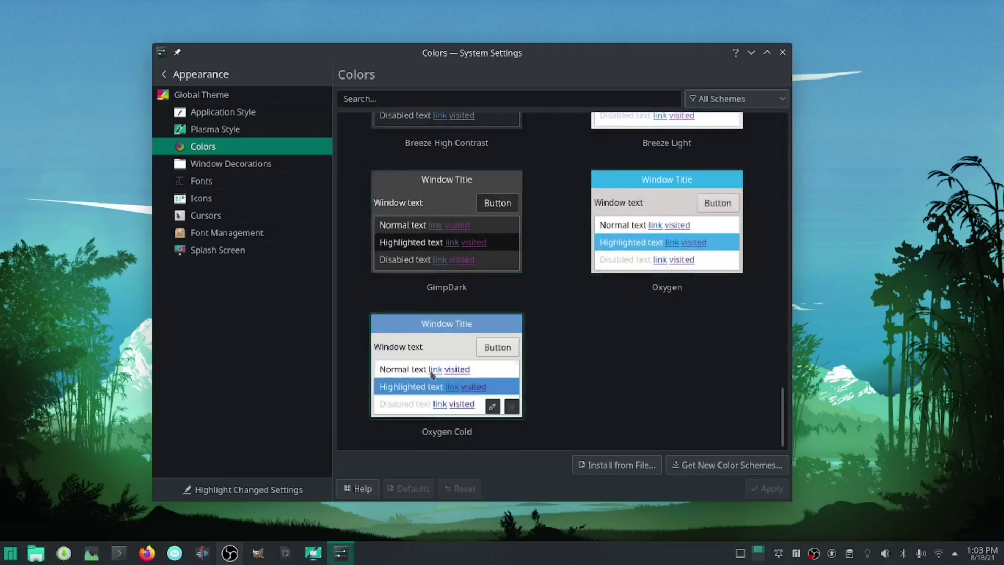
Step: Open the Download New Color Schemes catalogue, scroll through it, and close it
click(711, 467)
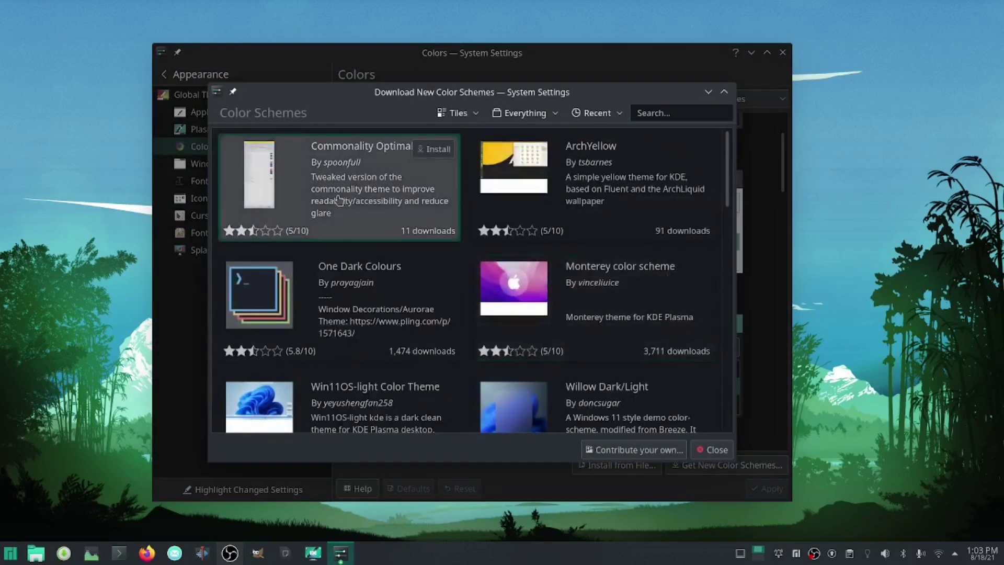
scroll(388, 207, down, 2)
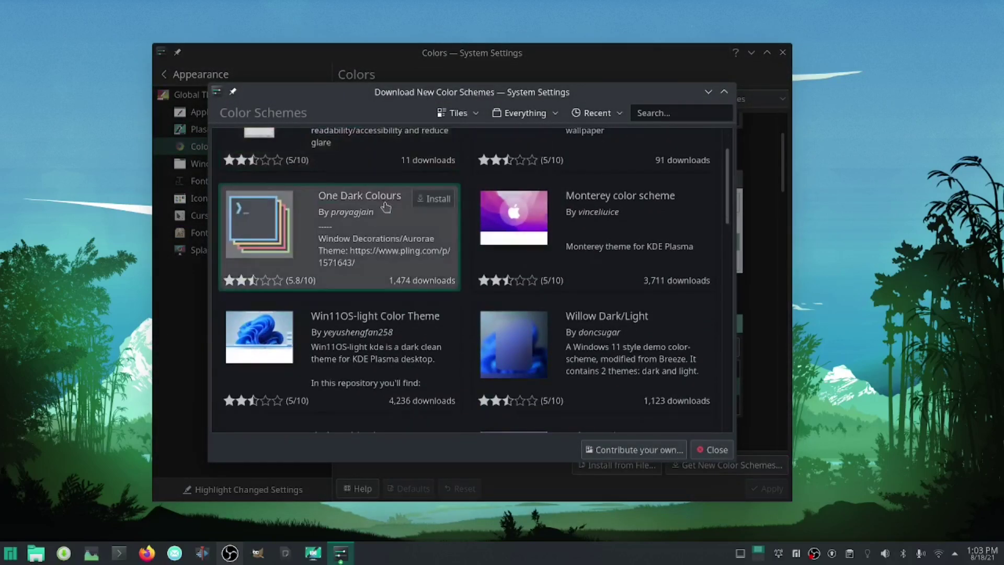
scroll(386, 207, down, 2)
scroll(383, 207, up, 3)
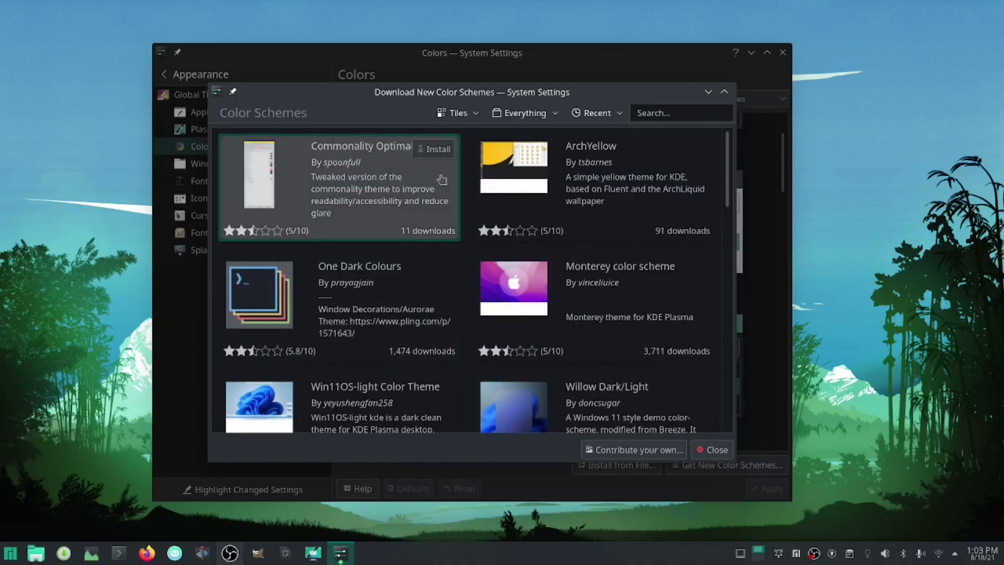
scroll(504, 180, down, 2)
scroll(504, 181, down, 2)
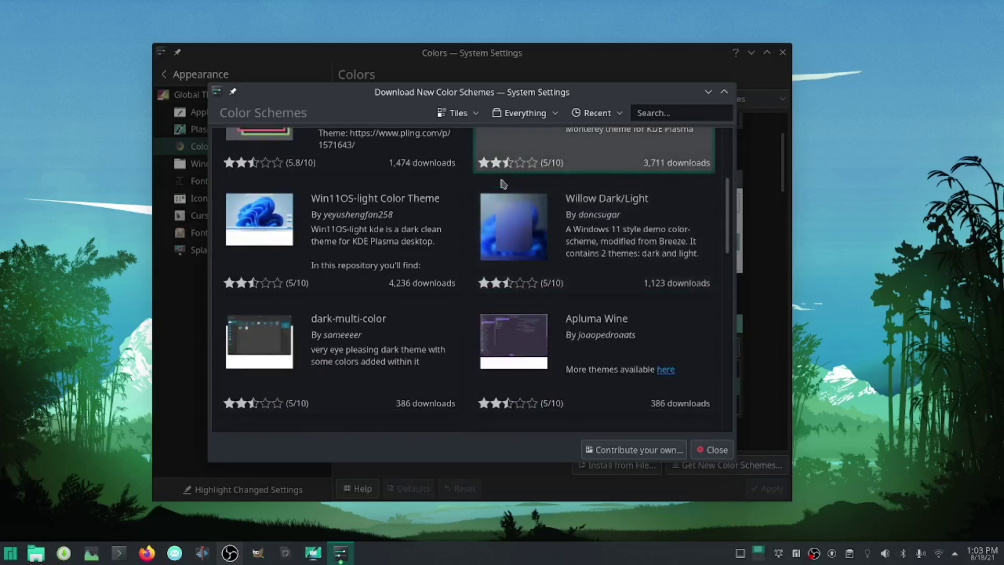
scroll(515, 309, down, 2)
scroll(515, 308, down, 2)
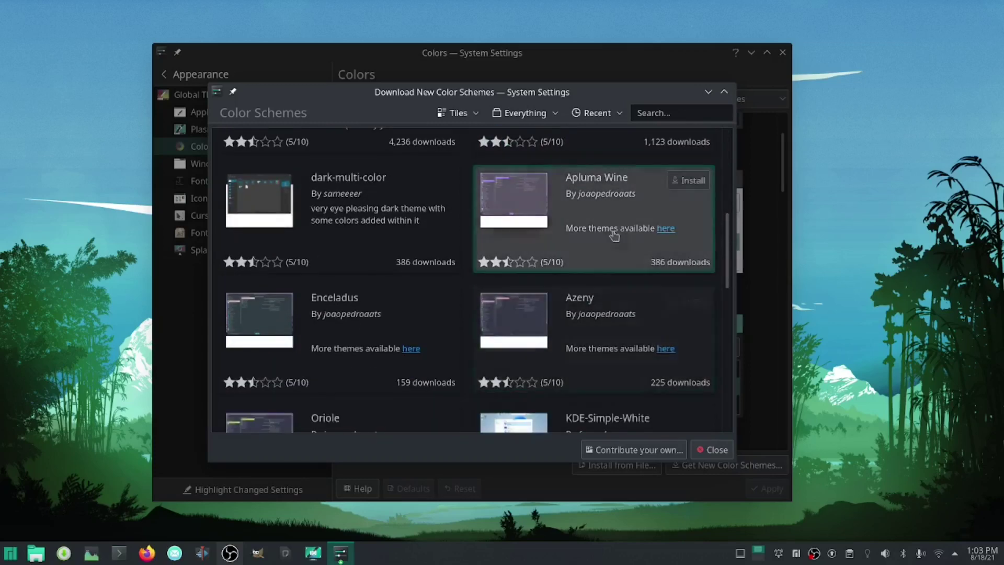
scroll(614, 236, up, 1)
scroll(523, 250, down, 8)
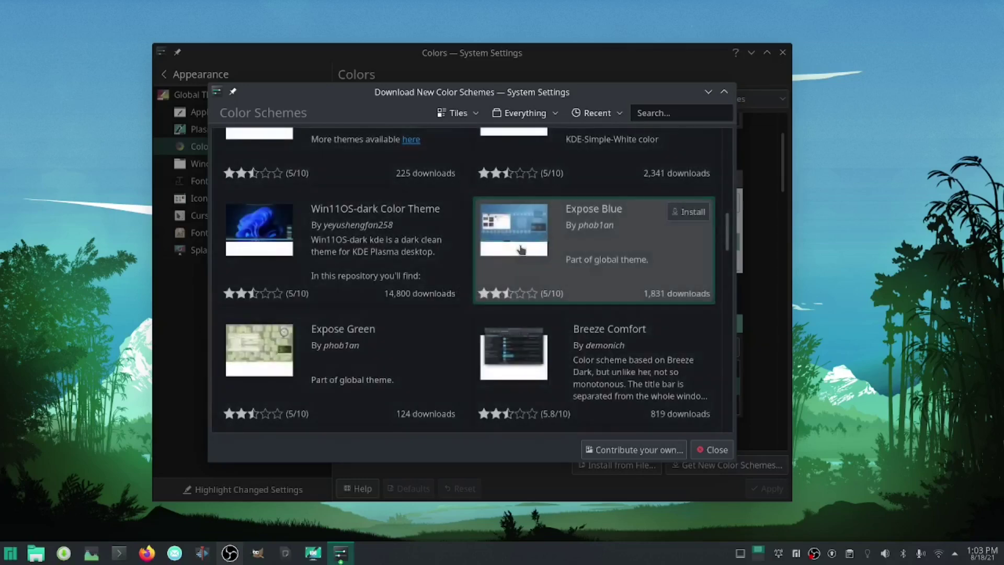
scroll(521, 250, down, 3)
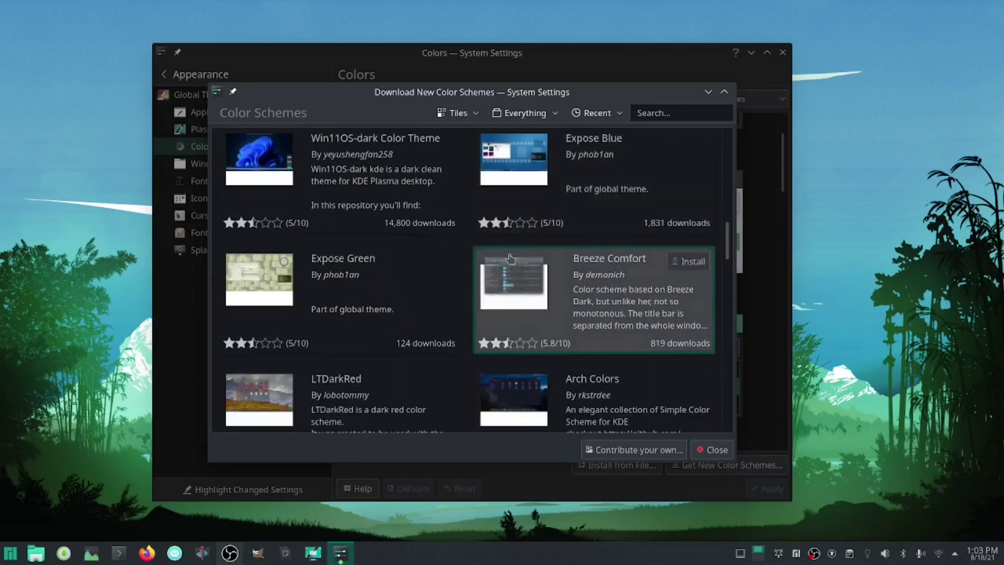
scroll(495, 256, down, 2)
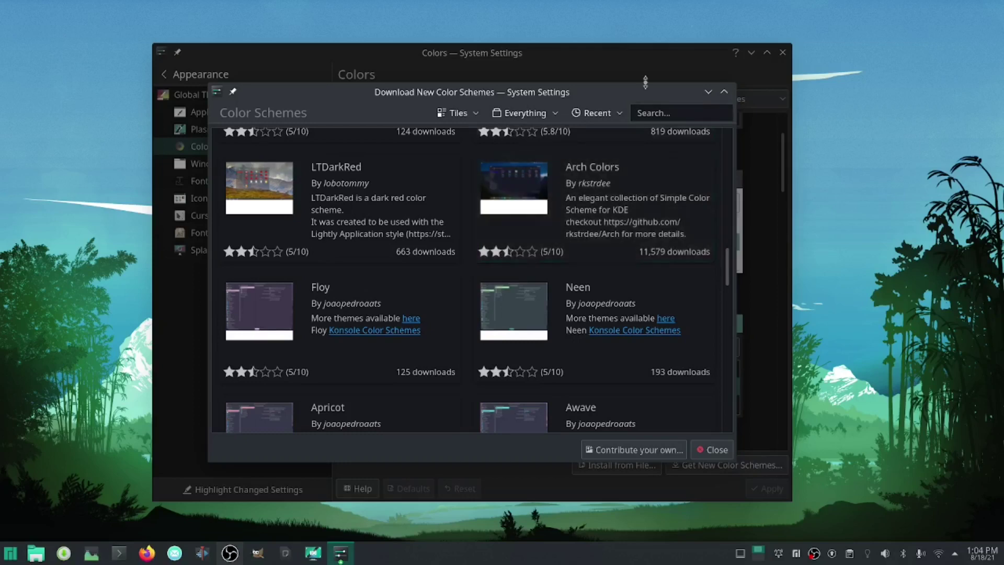
click(713, 450)
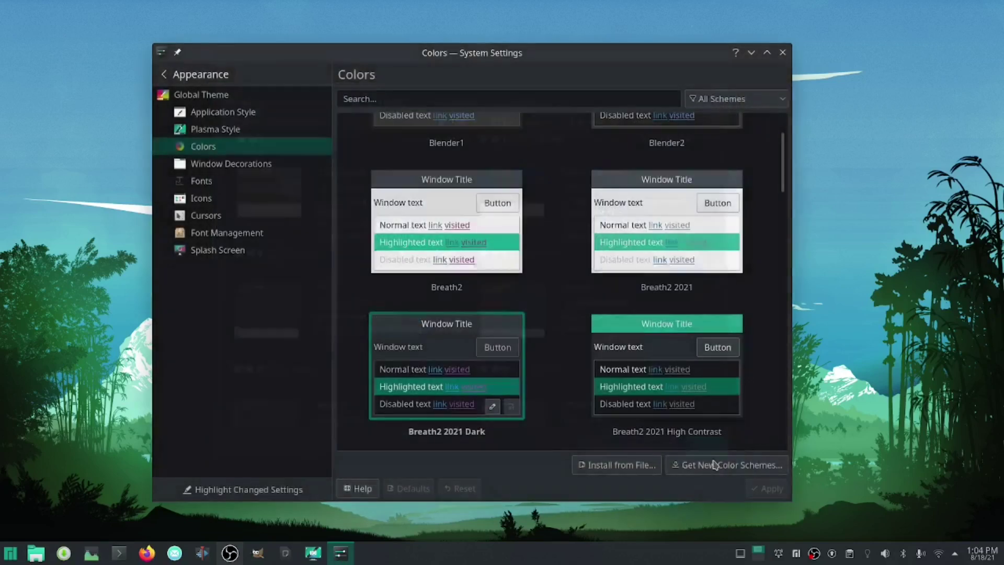
Step: Move to Window Decorations and step through the Breeze, Oxygen and Plastik tiles without applying
key(Down)
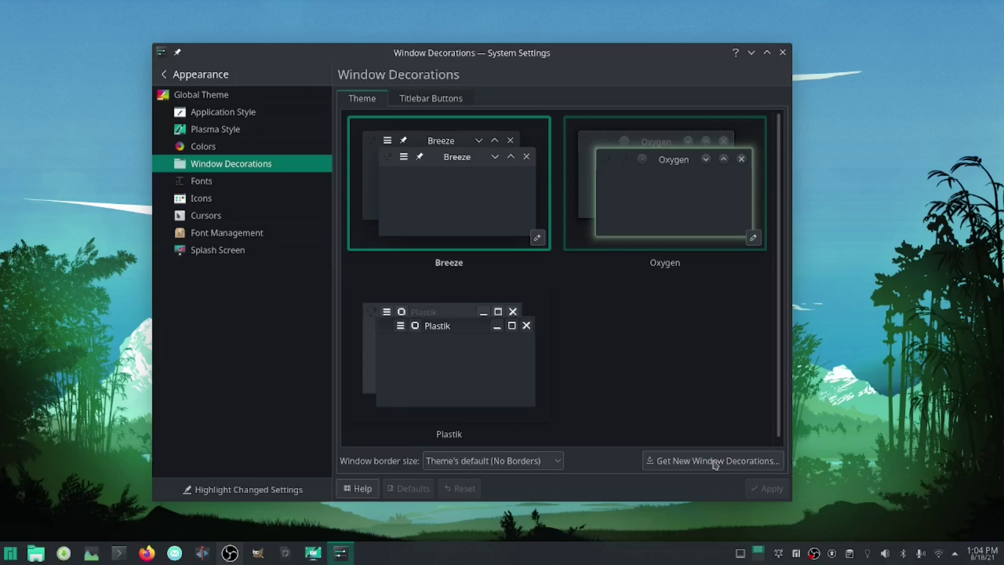
key(Right)
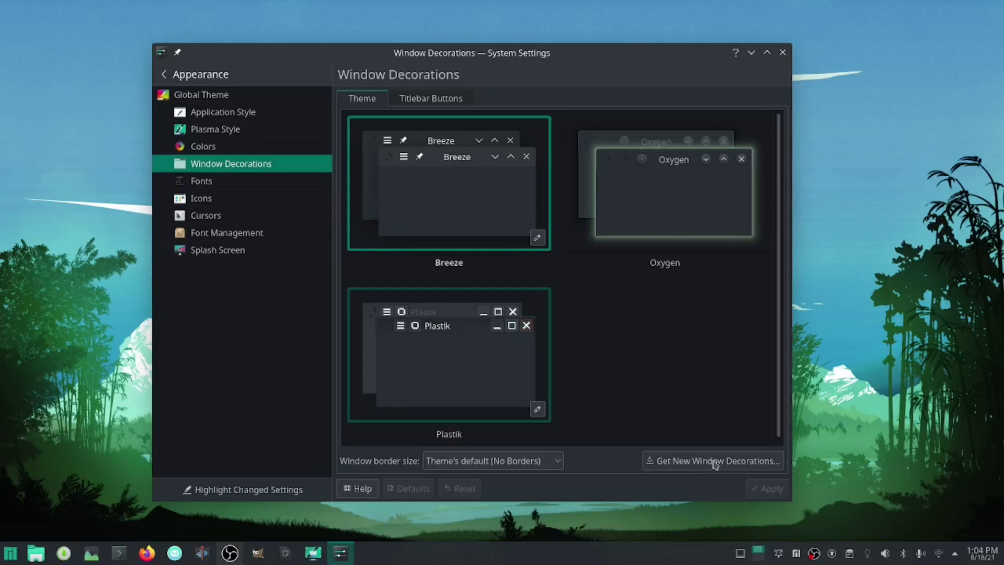
key(Tab)
Step: Open Get New Window Decorations and scroll through the downloadable themes
click(715, 463)
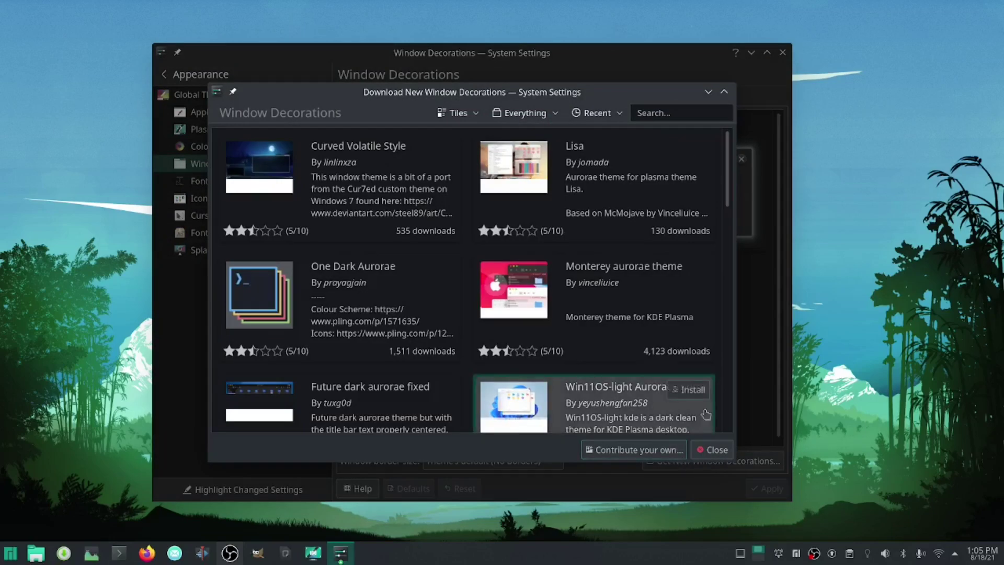
scroll(426, 241, down, 1)
scroll(425, 241, down, 2)
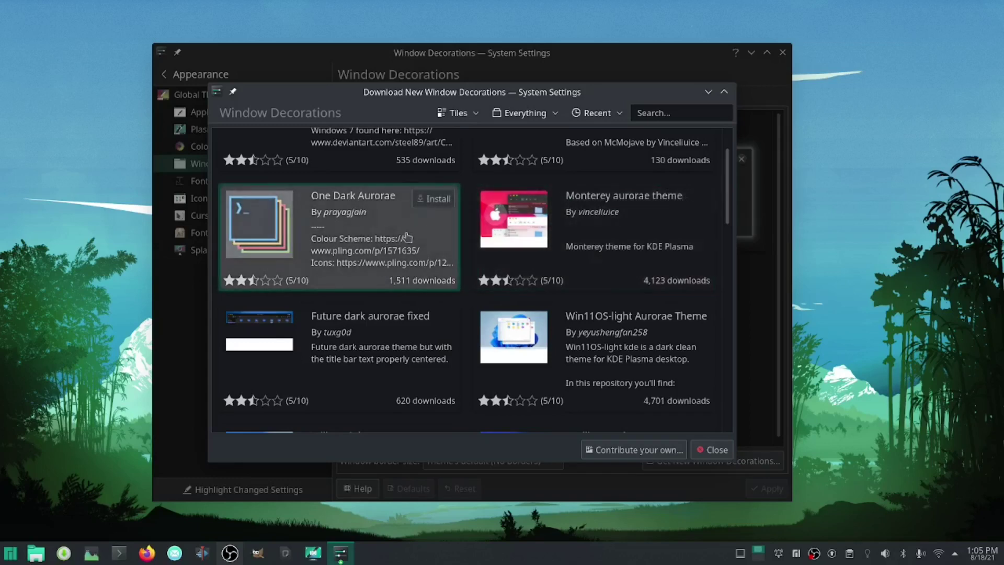
scroll(407, 237, down, 1)
scroll(360, 306, down, 6)
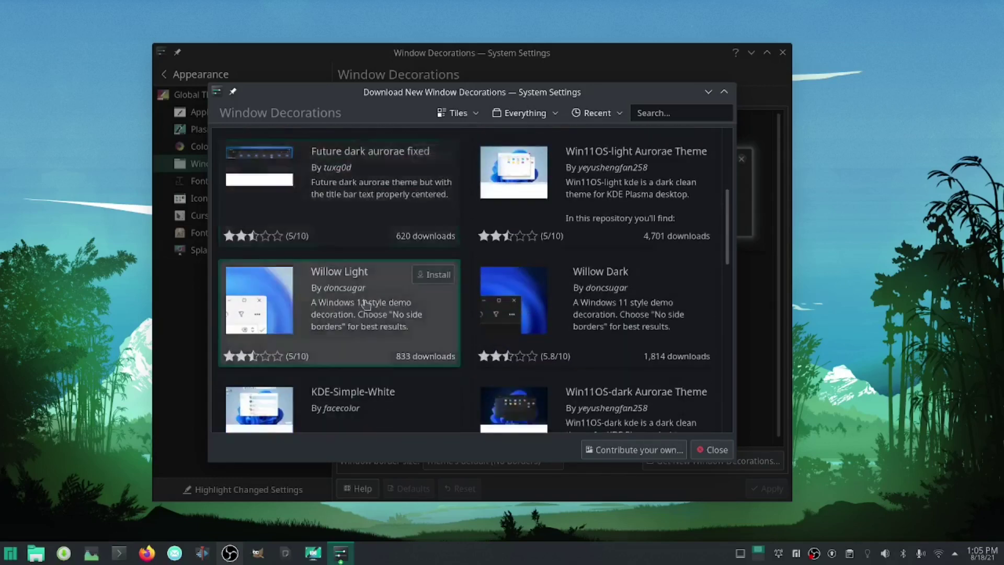
scroll(365, 302, down, 2)
scroll(365, 303, down, 2)
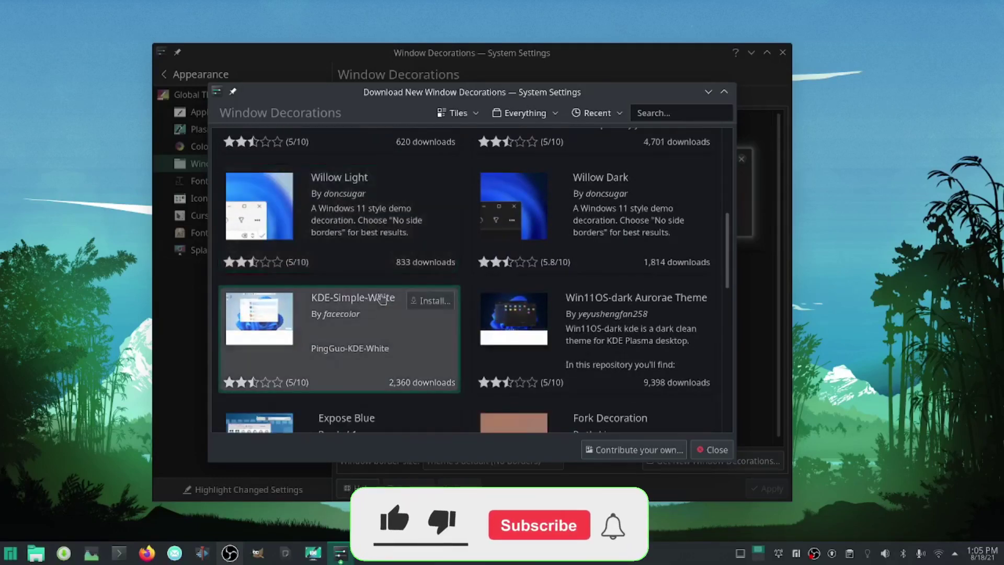
scroll(389, 309, up, 6)
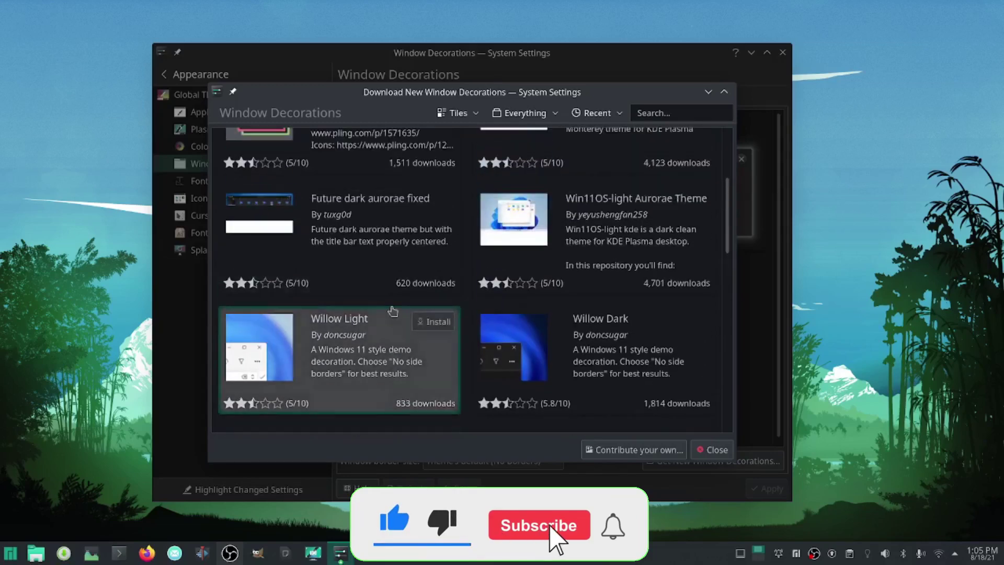
scroll(398, 298, up, 8)
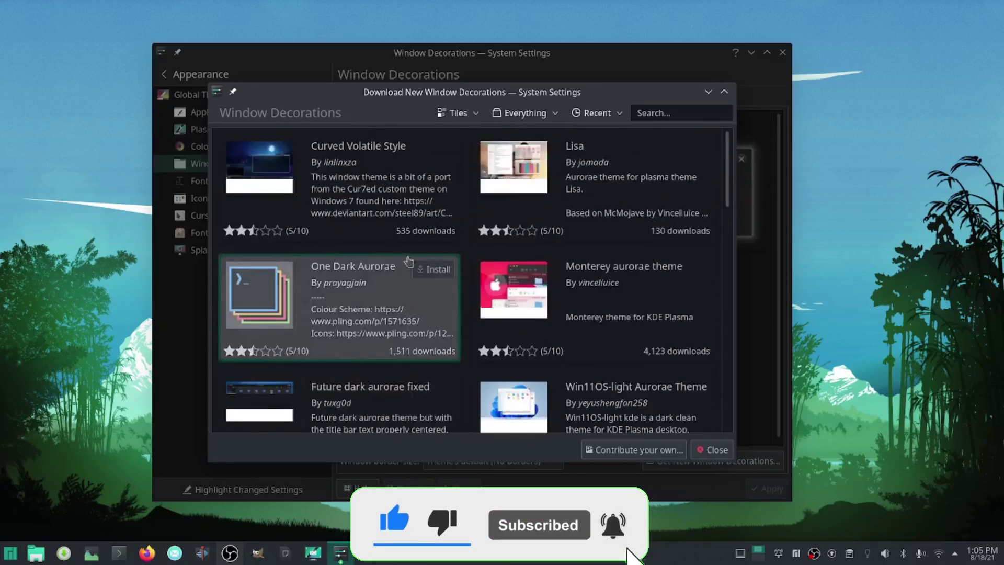
Step: Sort the decorations catalogue by Show Highest Rated First, with FormaN at the top
click(596, 113)
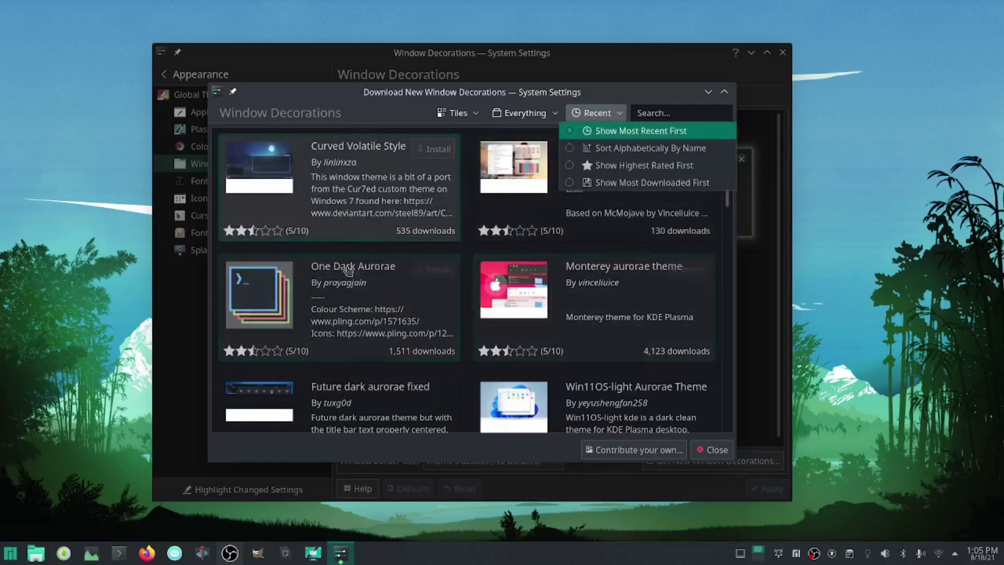
key(Down)
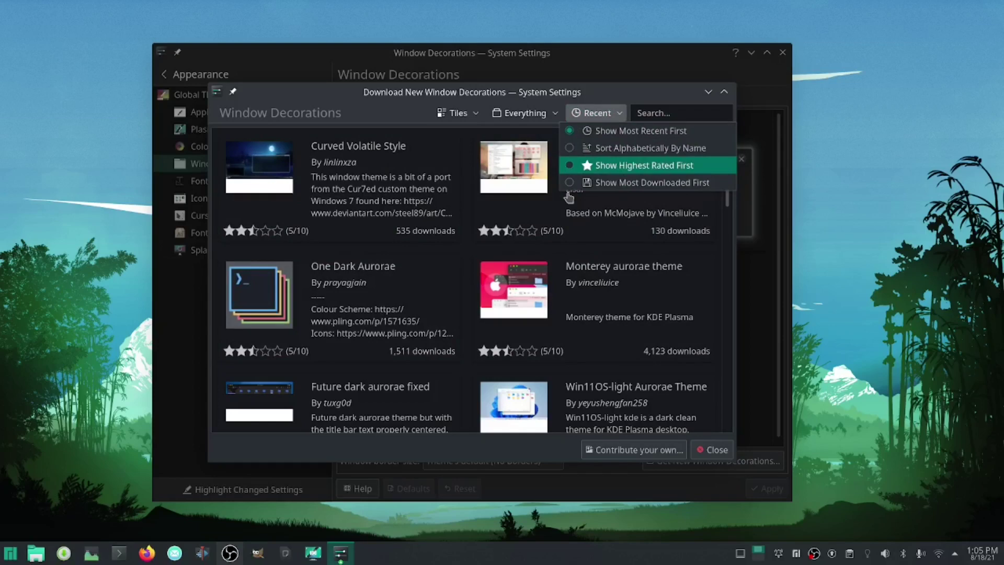
click(569, 166)
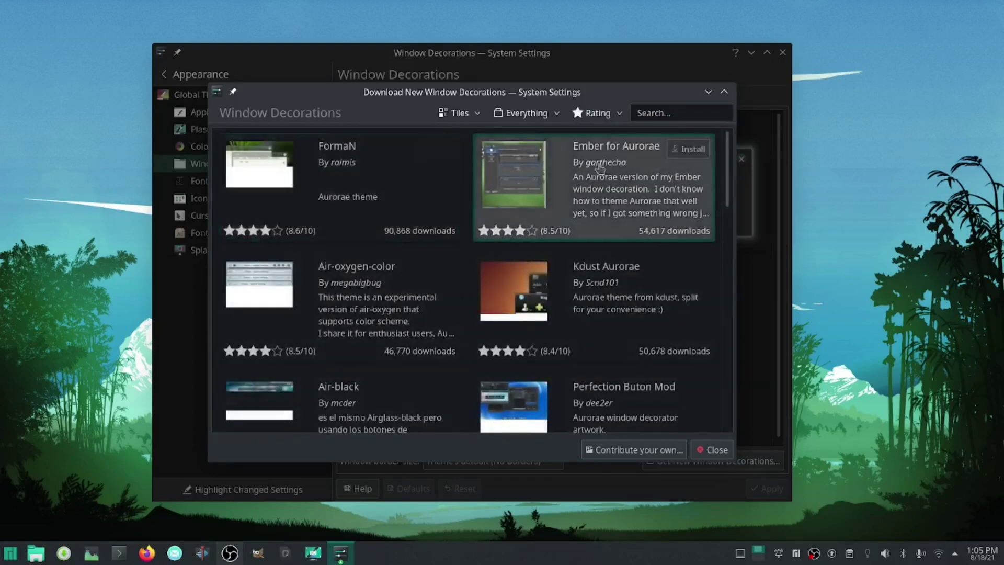
scroll(357, 314, down, 1)
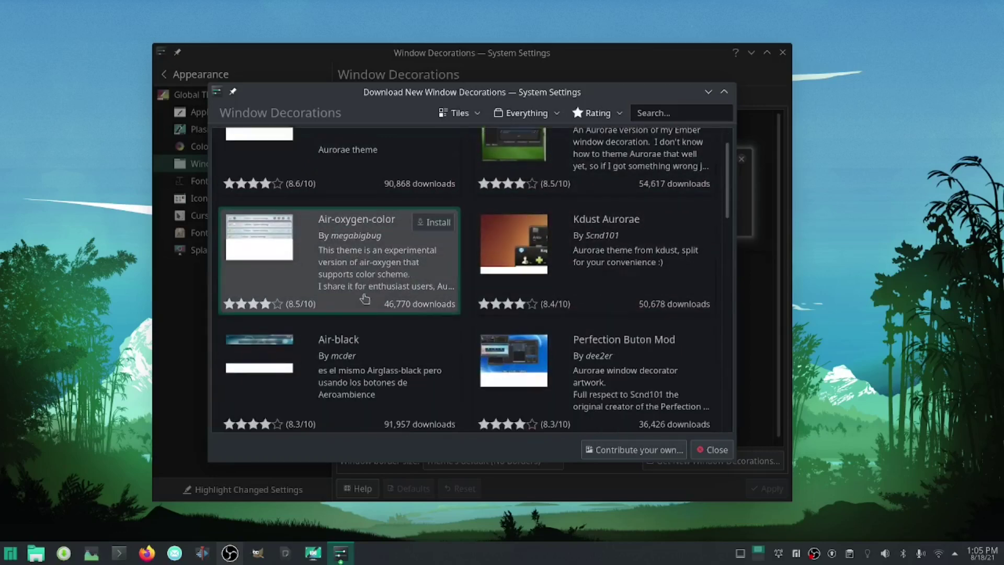
scroll(365, 298, up, 1)
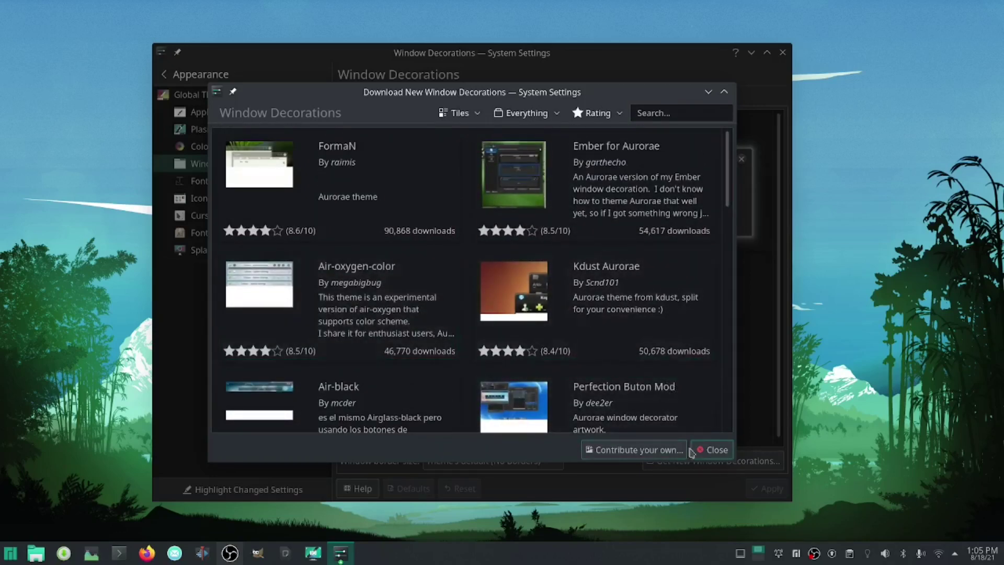
Step: Close the decorations catalogue, open Fonts, and apply all fonts at 10pt
click(692, 451)
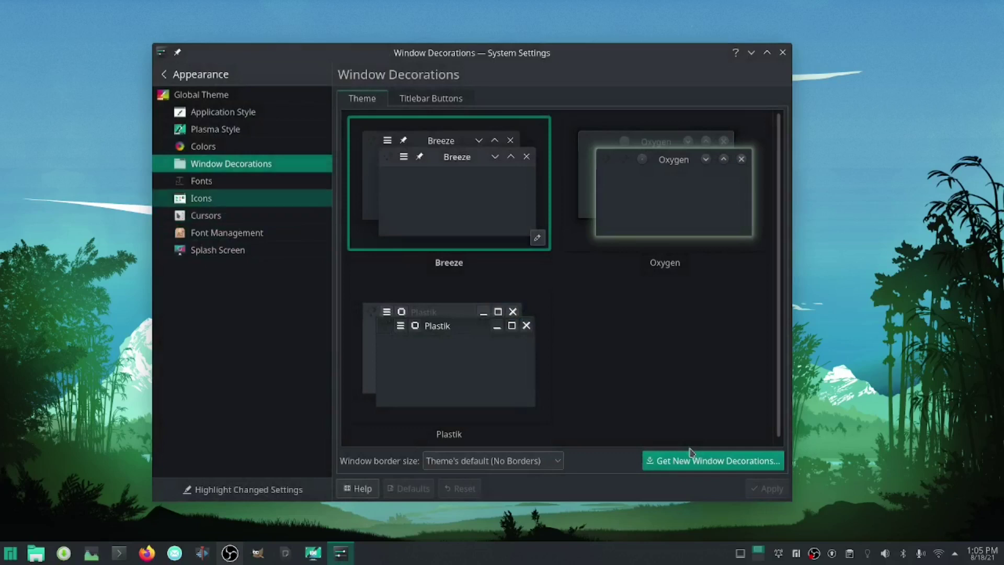
key(Down)
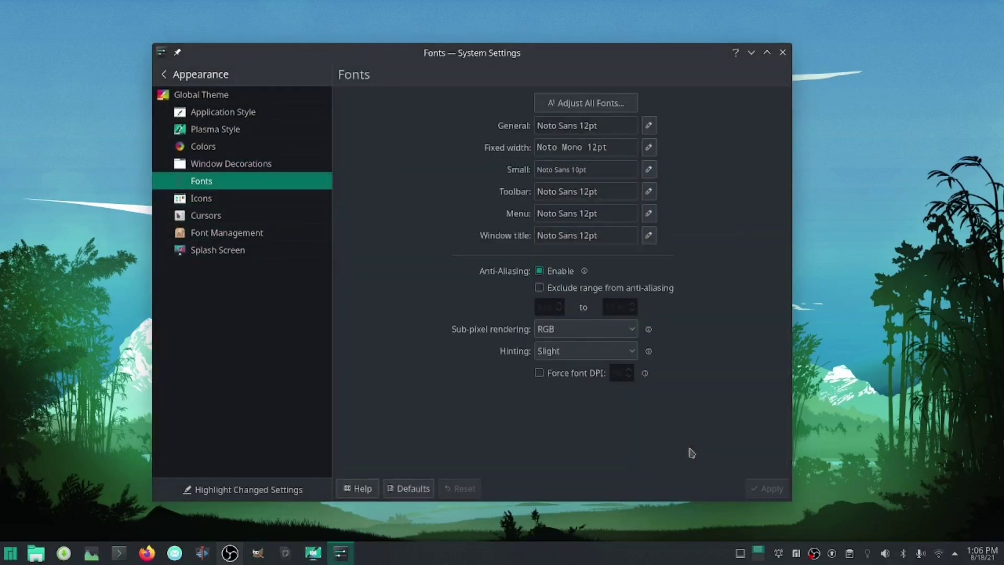
key(Tab)
click(583, 103)
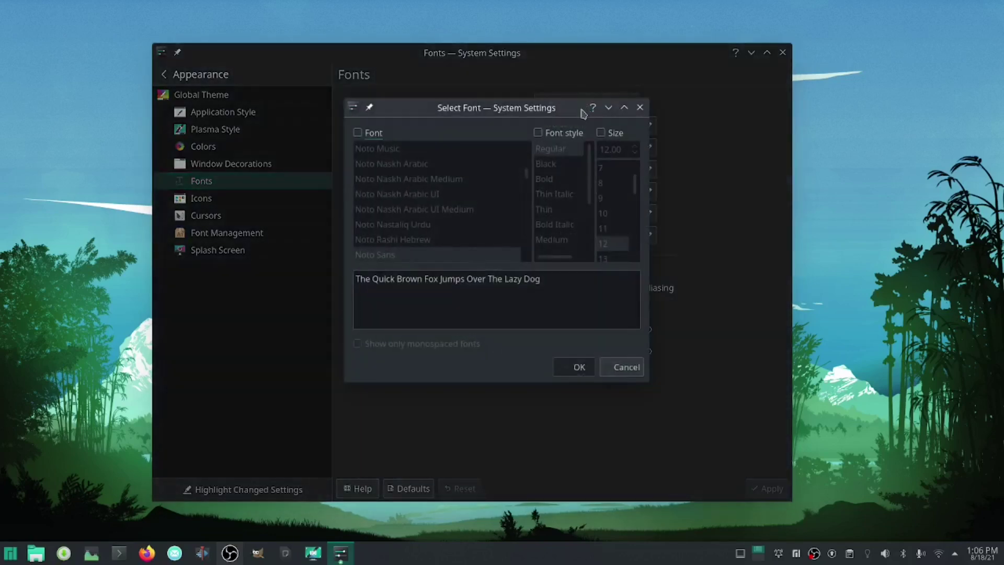
click(601, 132)
scroll(601, 149, down, 2)
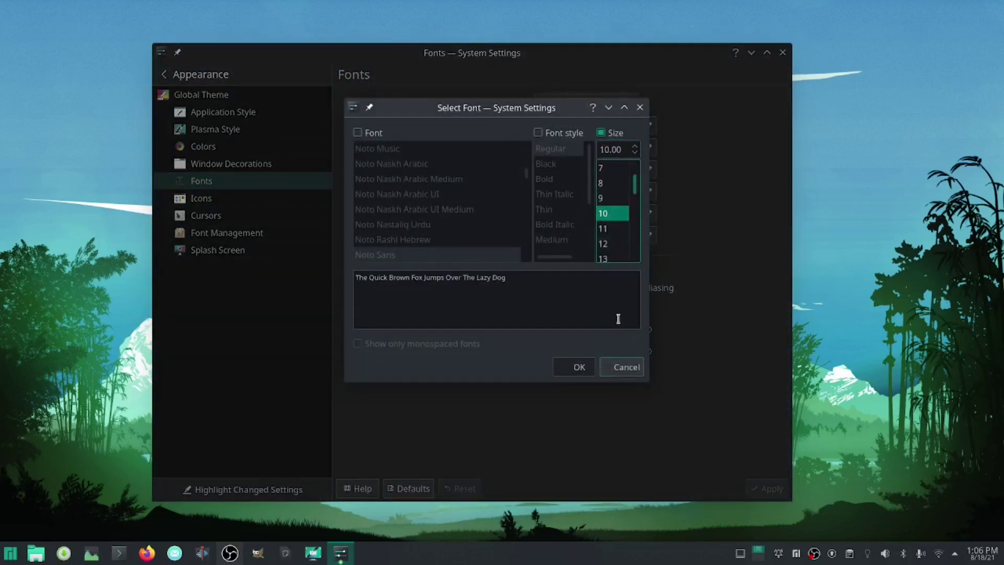
key(Return)
click(758, 494)
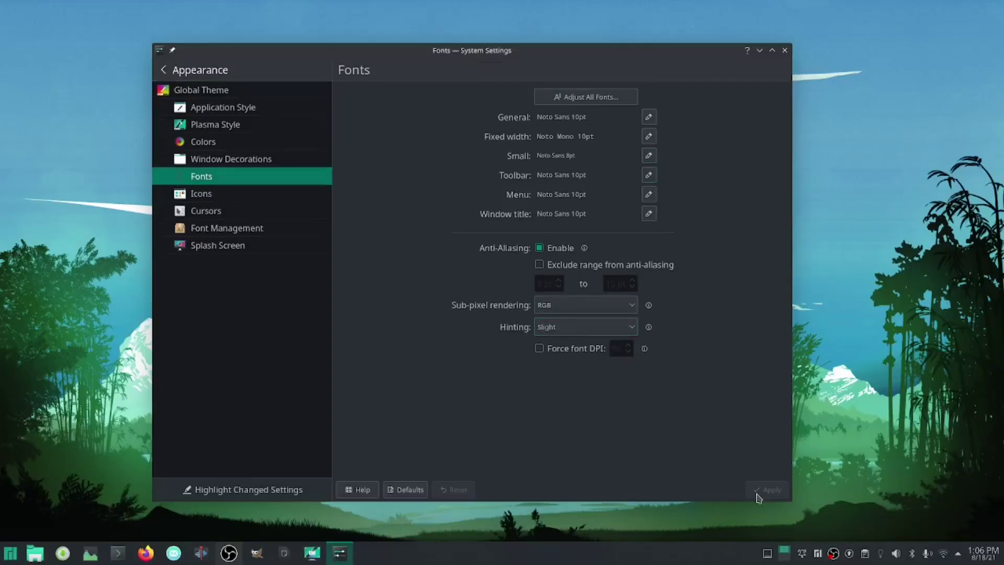
Step: Readjust all fonts to 12pt and apply the change system-wide
key(space)
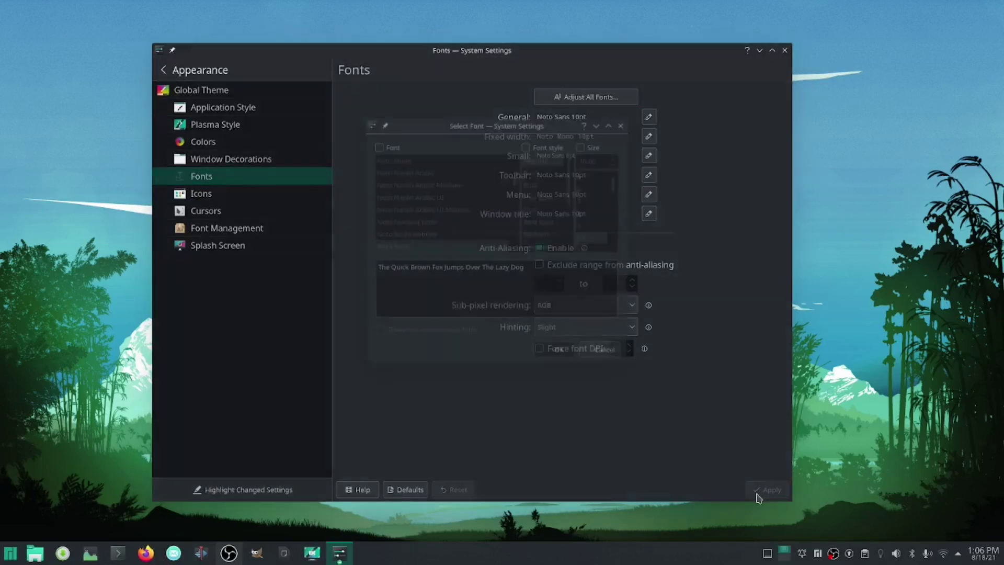
click(582, 145)
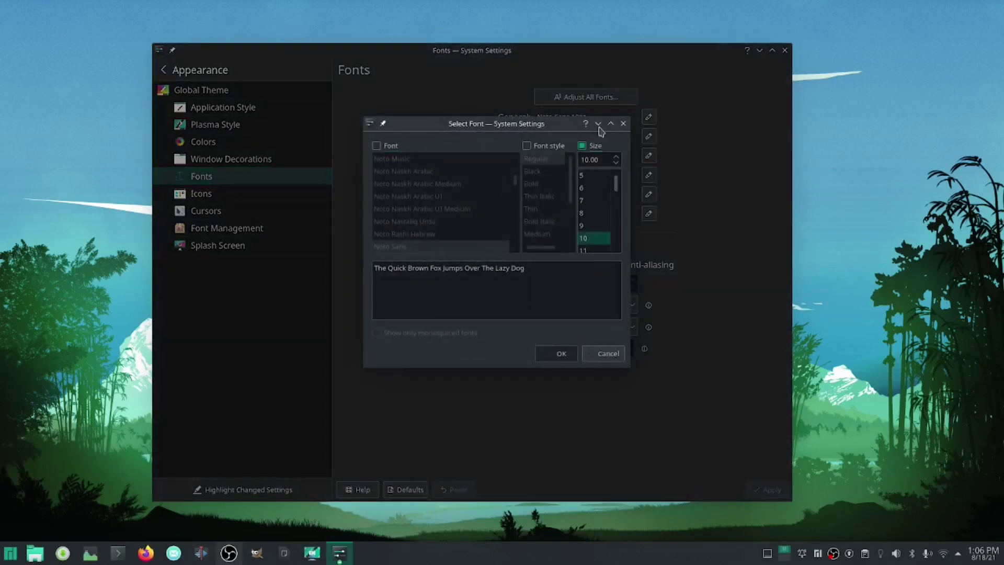
scroll(588, 161, up, 1)
click(584, 187)
click(556, 360)
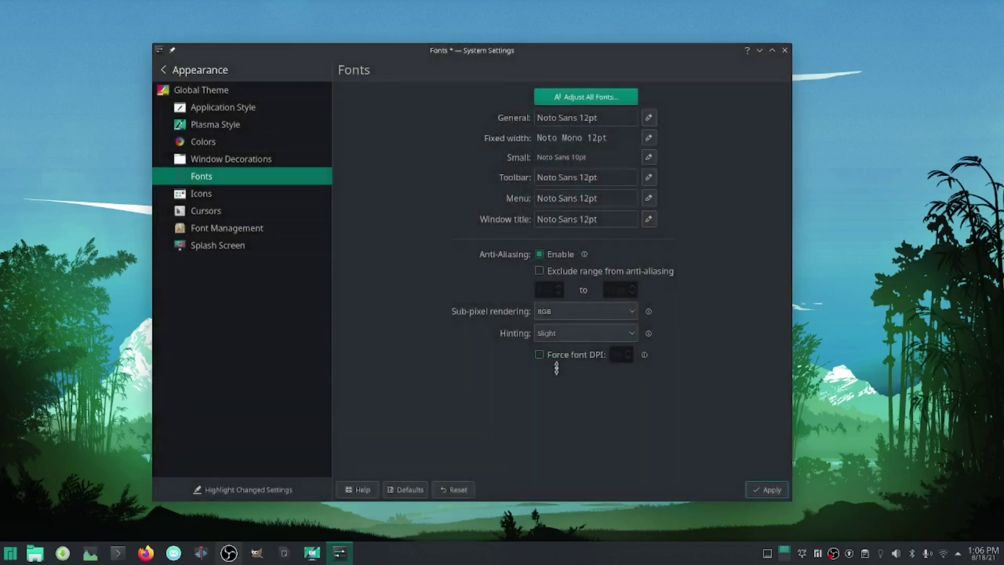
click(767, 489)
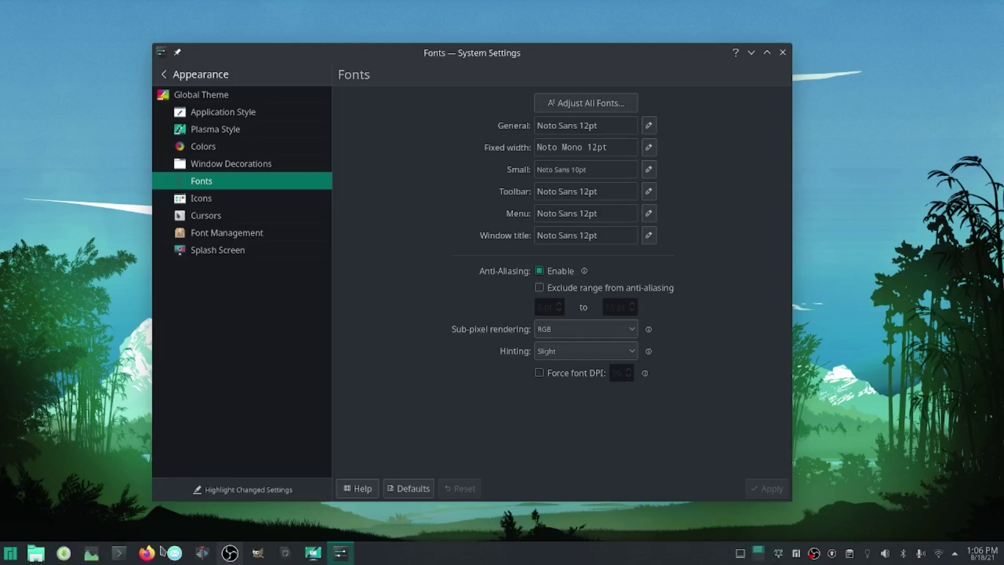
click(10, 552)
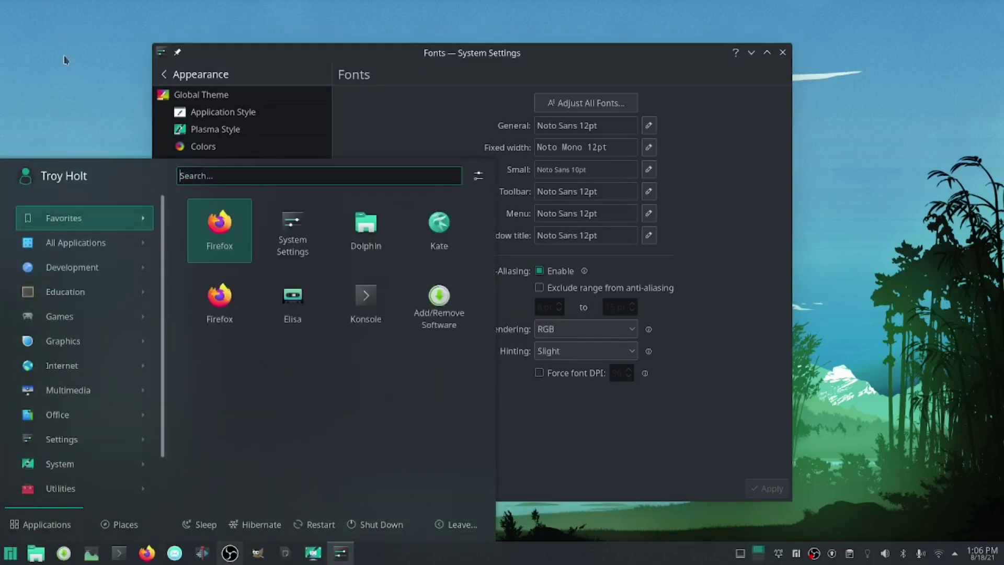
Step: Close the launcher to review the Fonts page: Noto Sans 12pt throughout, Small at 10pt
click(112, 68)
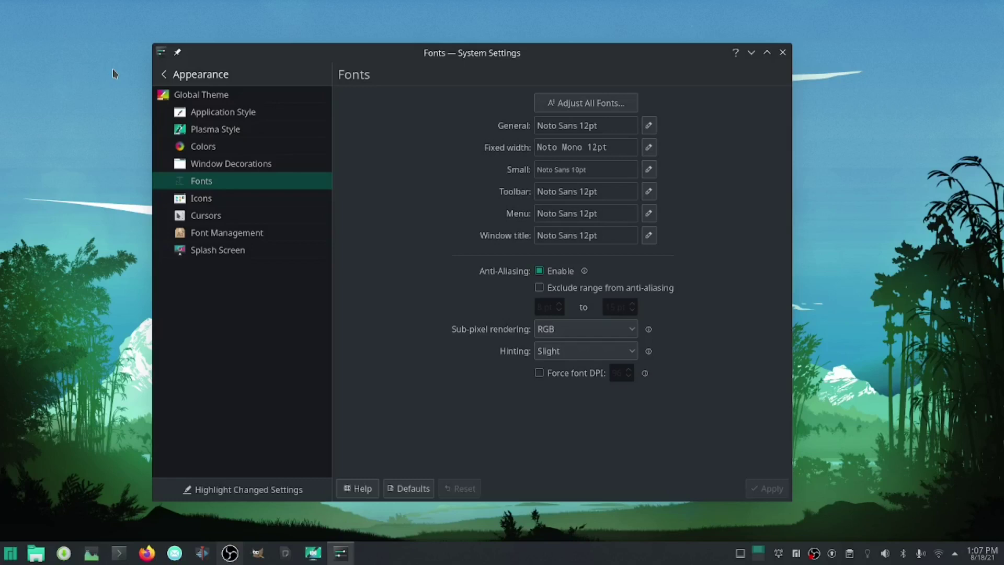
Step: Move down to Icons in the sidebar, showing Breath2 as the current icon theme
key(Down)
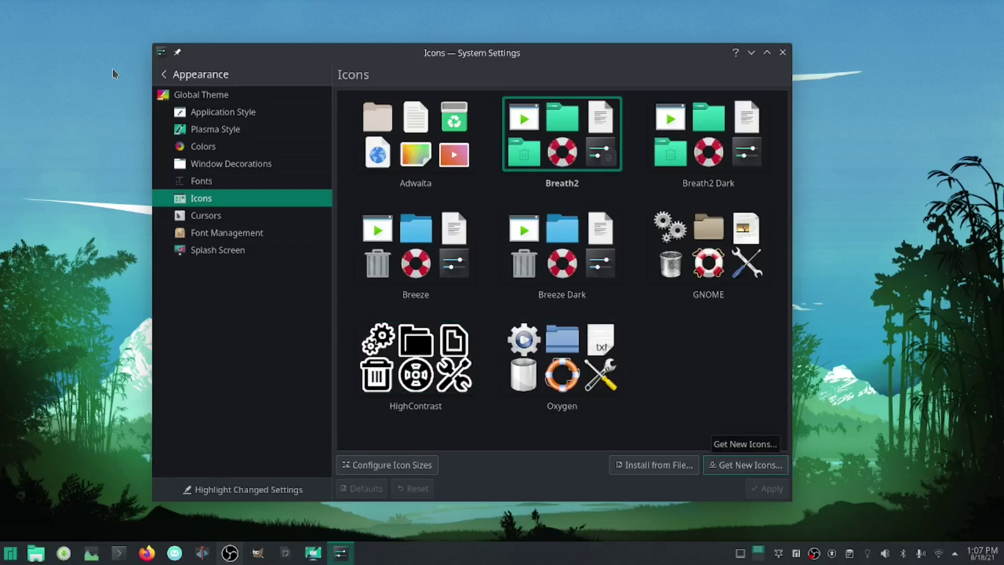
Step: Open the Get New Icons catalogue and sort it by Show Most Recent First
click(745, 464)
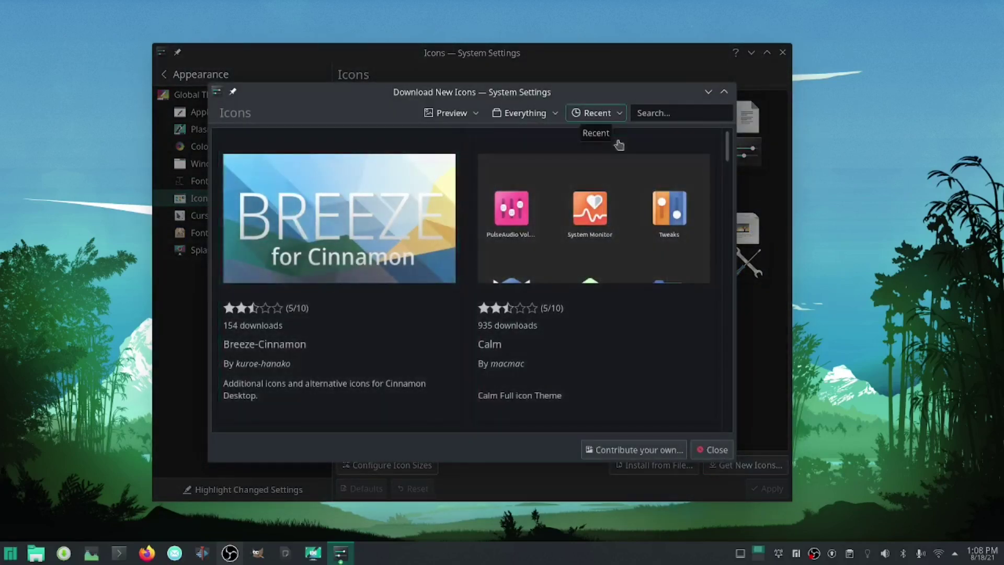
scroll(432, 279, down, 2)
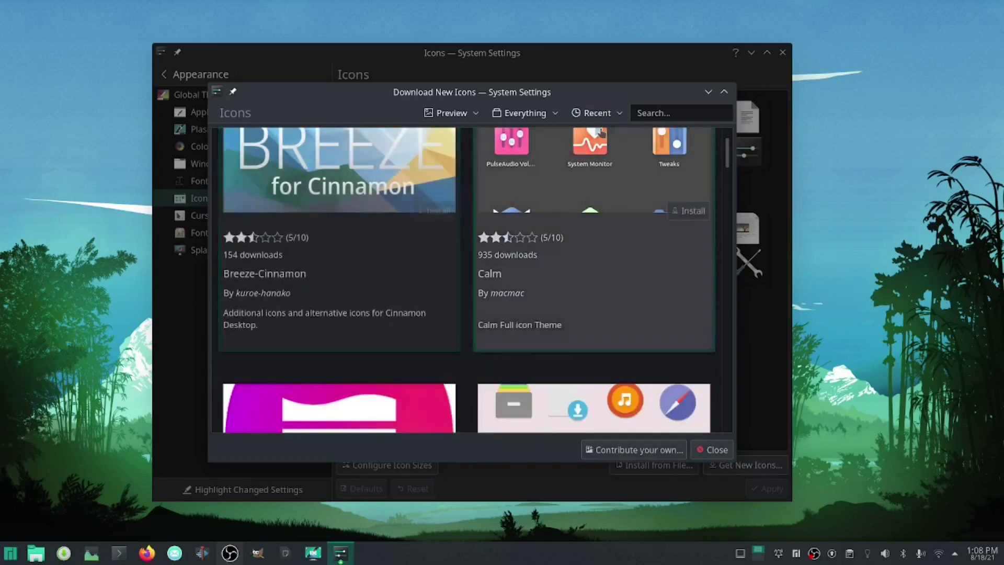
click(596, 113)
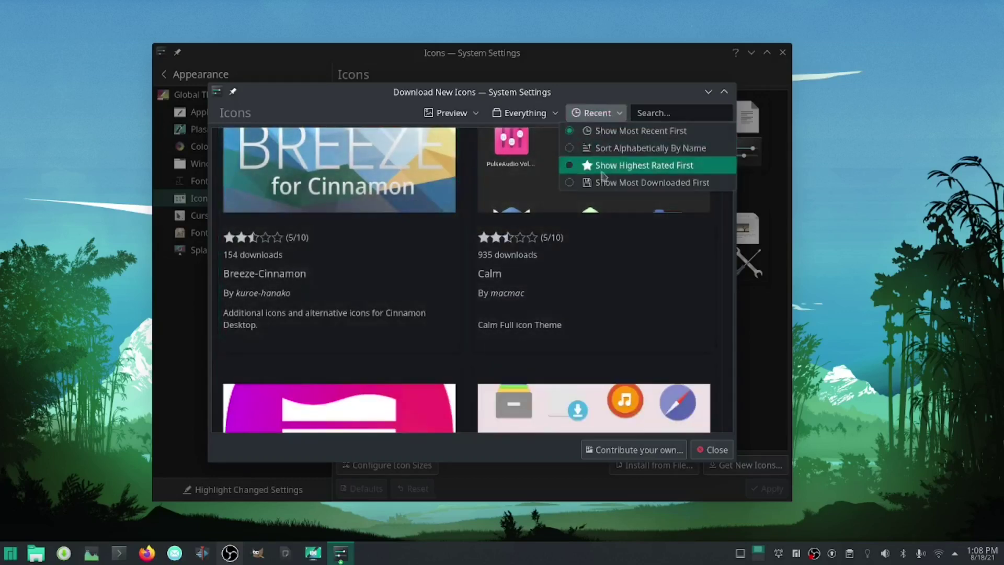
key(Up)
key(Up)
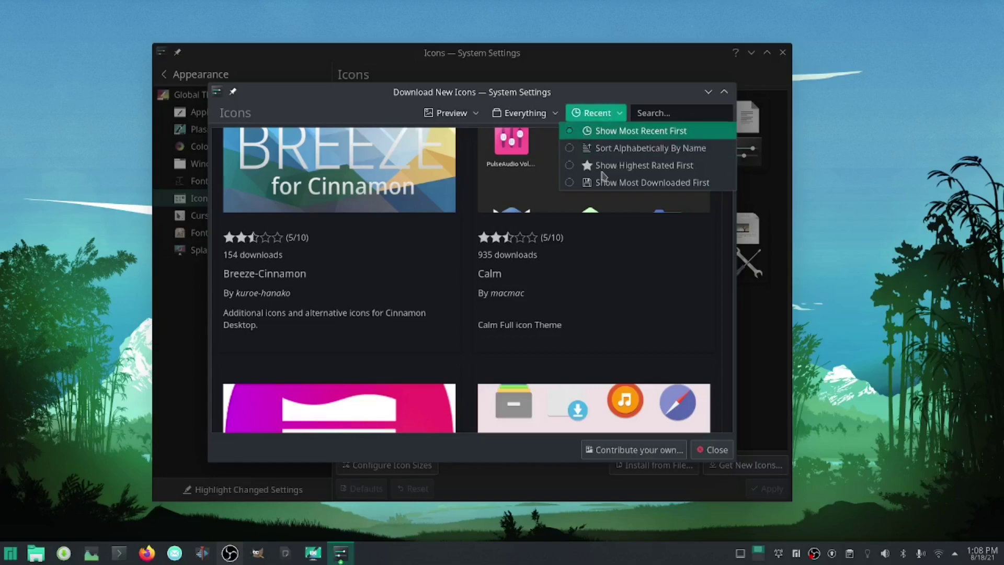
key(Return)
Step: Scroll through the most recent icon themes, then close the download window
scroll(447, 282, down, 3)
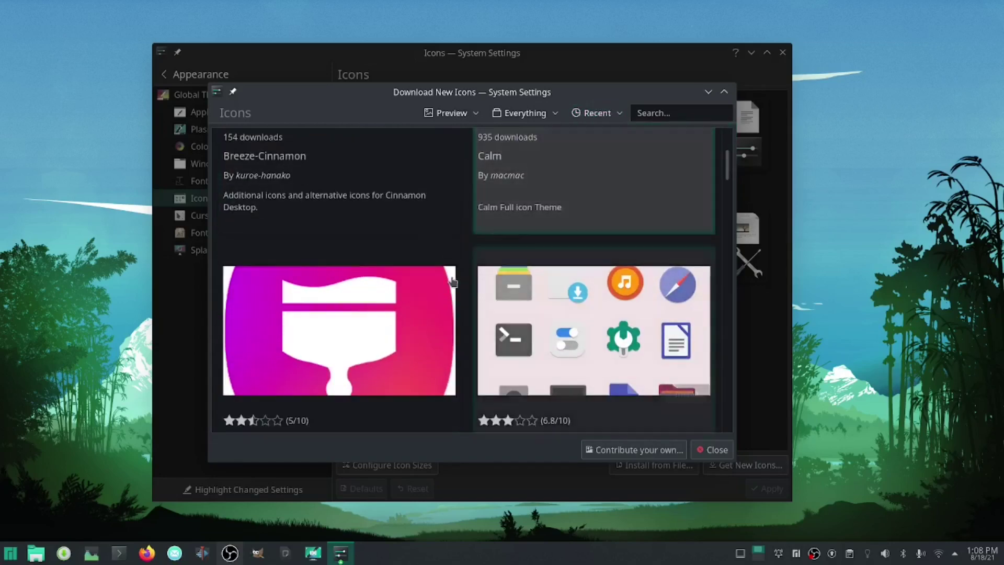
scroll(453, 282, down, 1)
scroll(453, 282, down, 5)
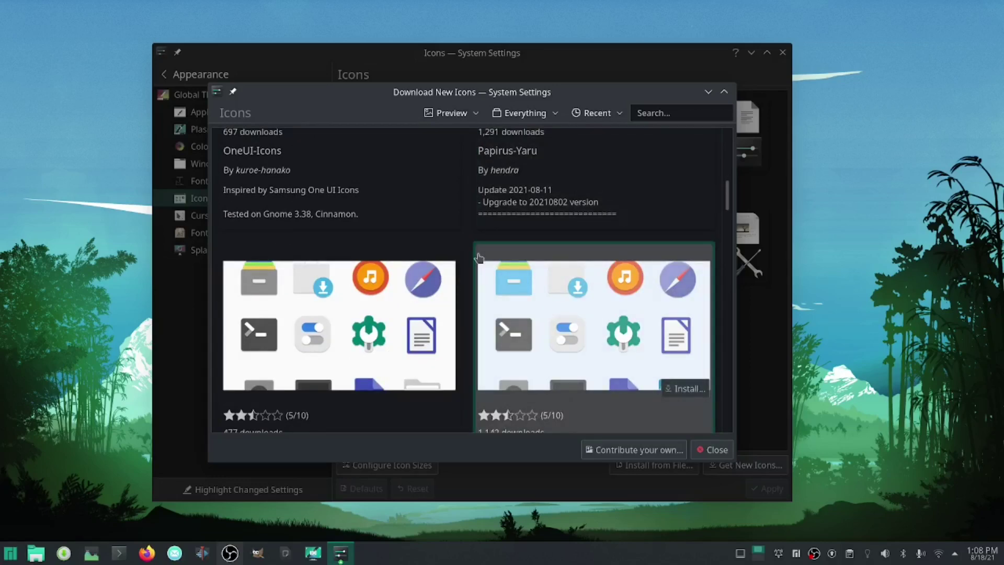
scroll(479, 258, down, 3)
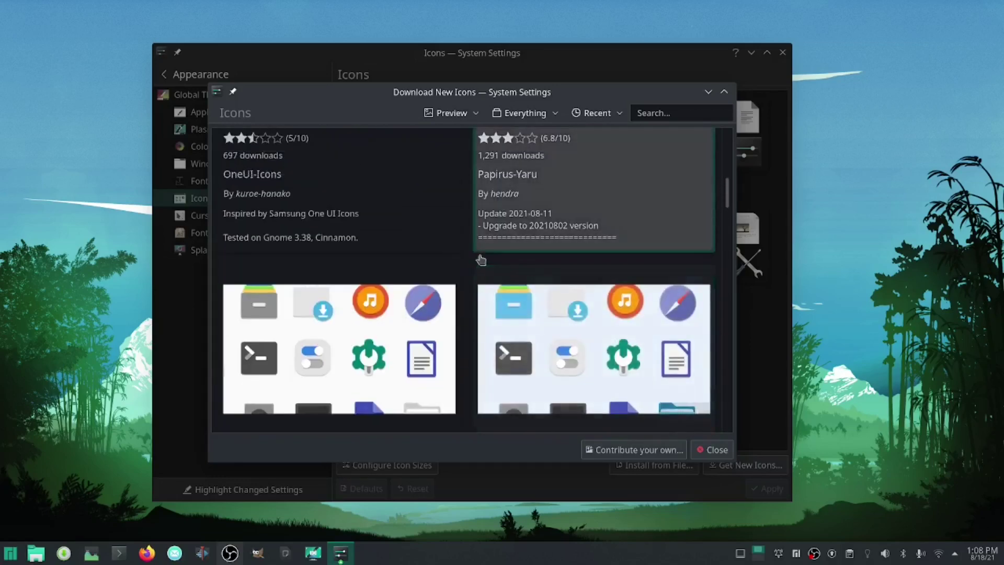
scroll(481, 259, down, 3)
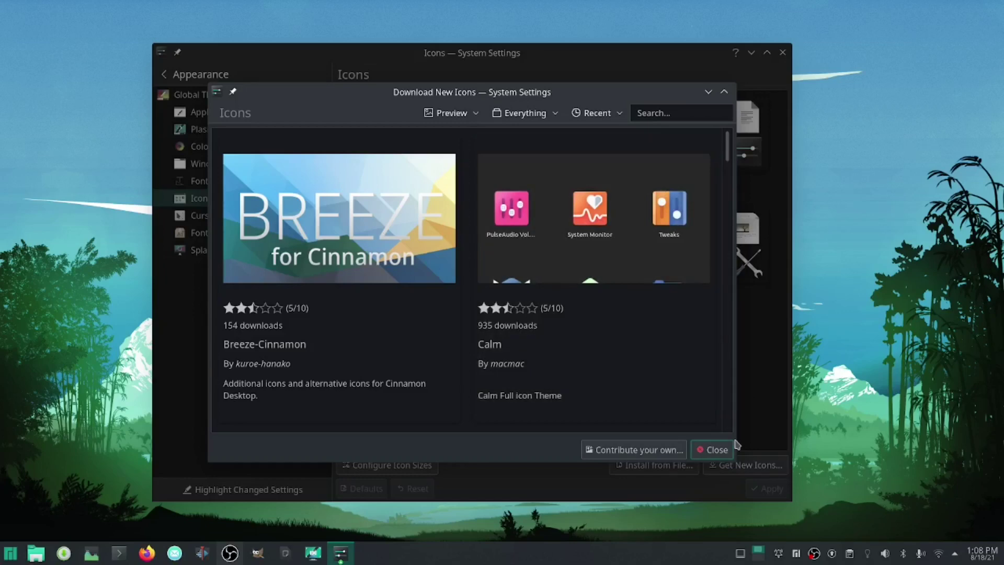
click(732, 447)
Step: Browse the installed cursor themes with Breeze current, then go to Font Management
key(Down)
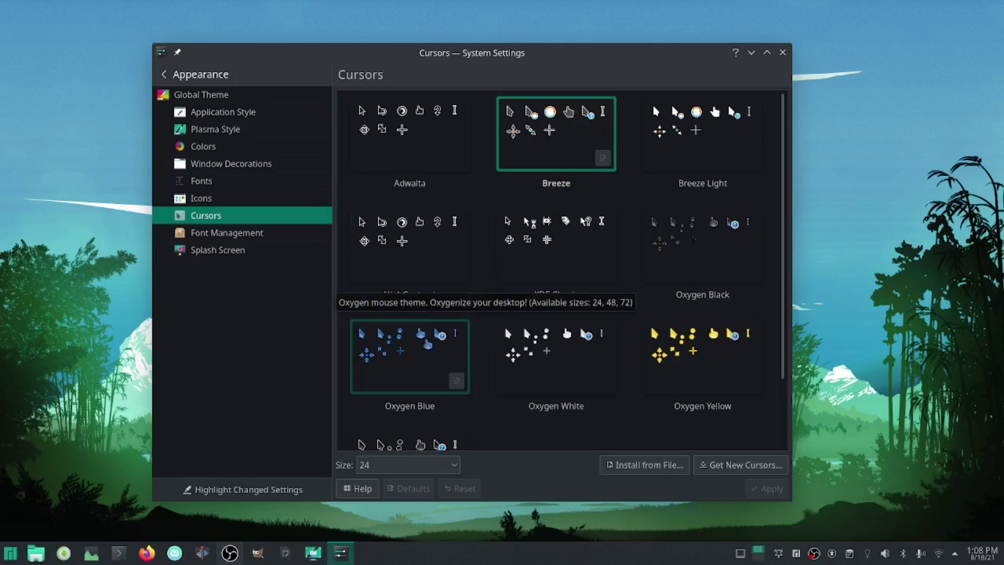
scroll(690, 351, down, 2)
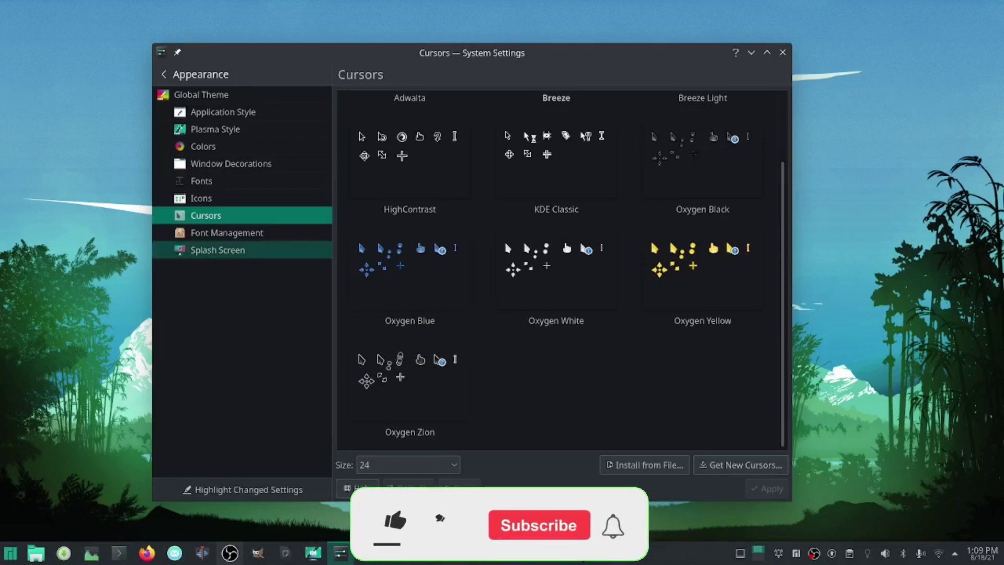
click(227, 232)
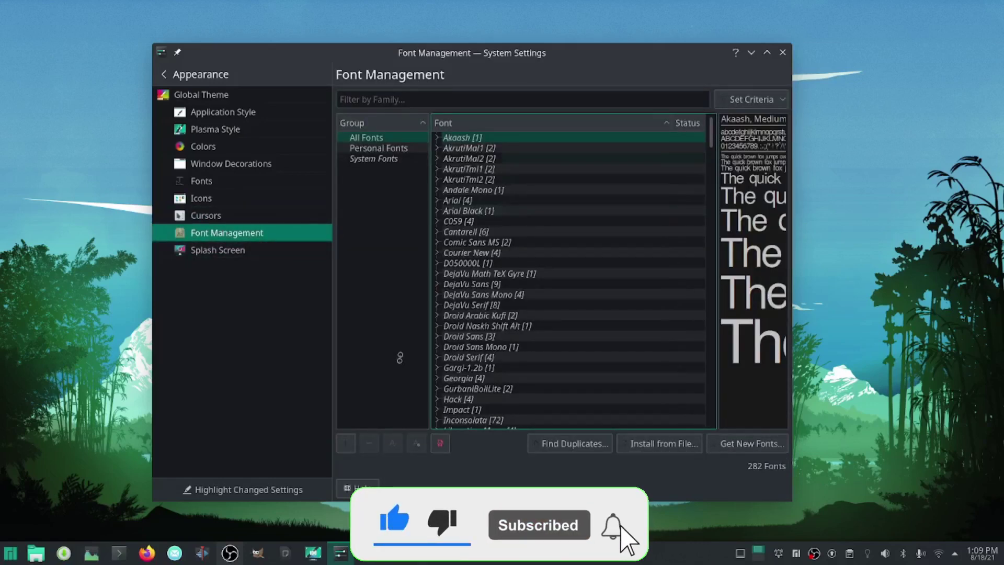
scroll(570, 277, down, 15)
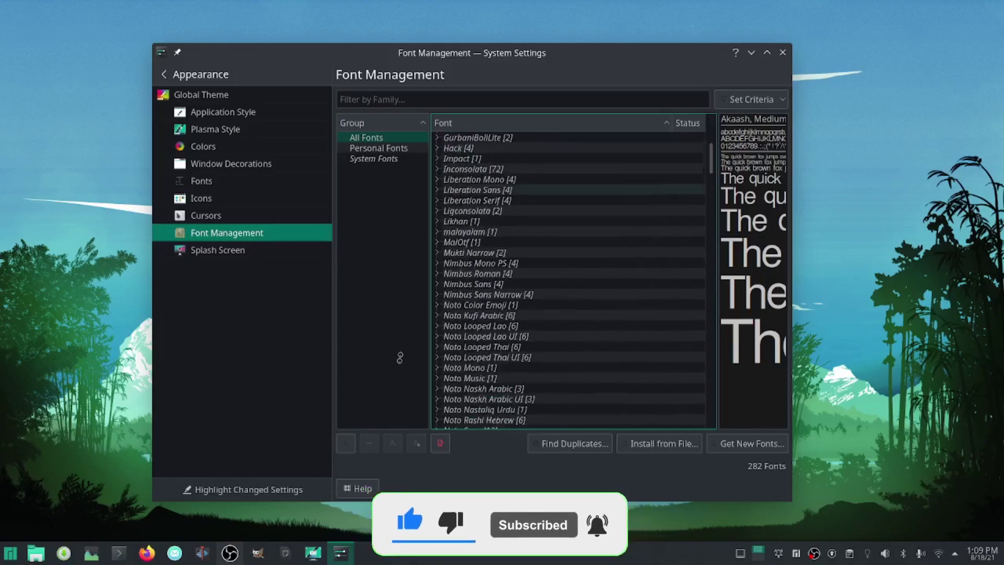
scroll(569, 277, down, 20)
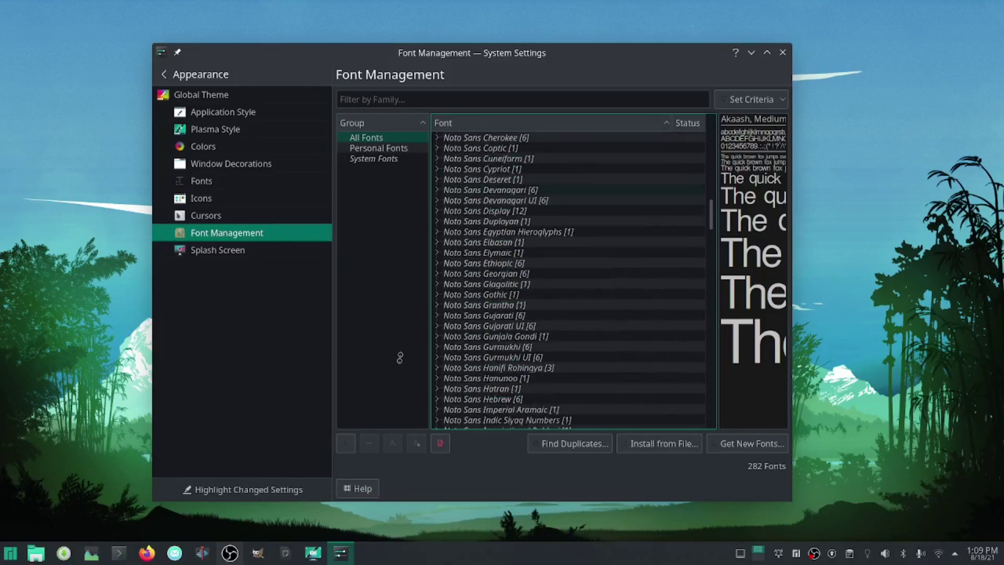
scroll(570, 277, down, 20)
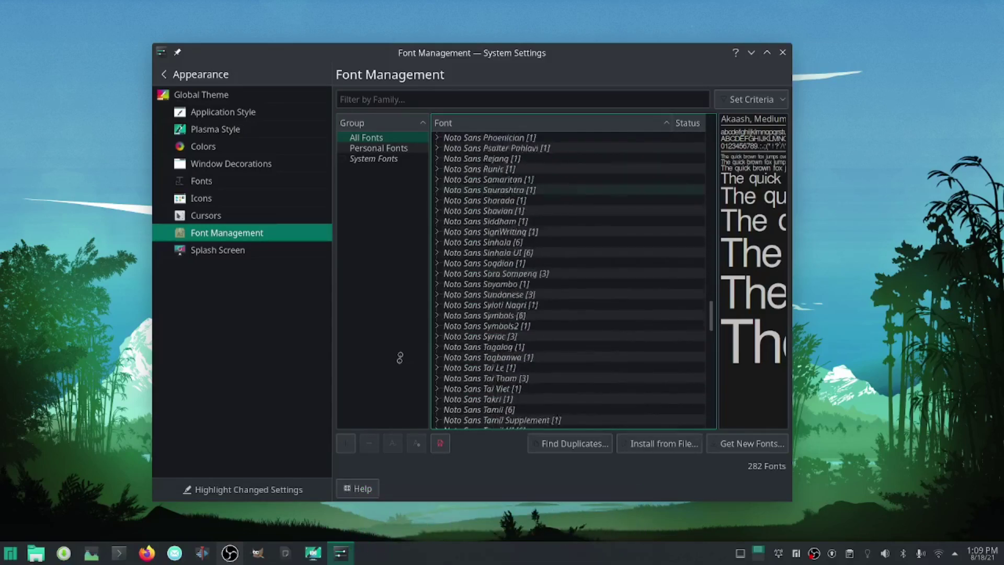
scroll(399, 358, down, 13)
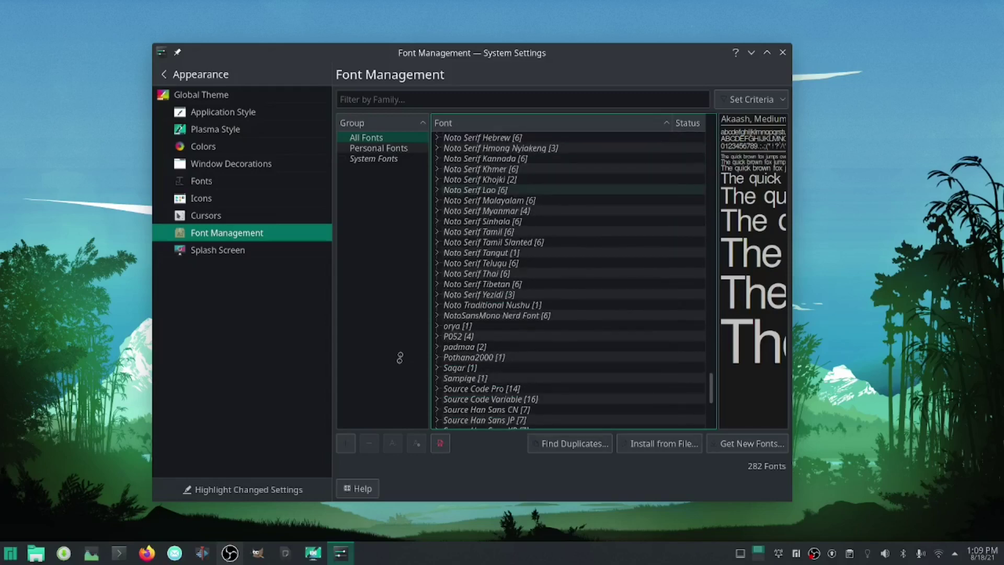
scroll(399, 358, down, 3)
scroll(400, 357, down, 3)
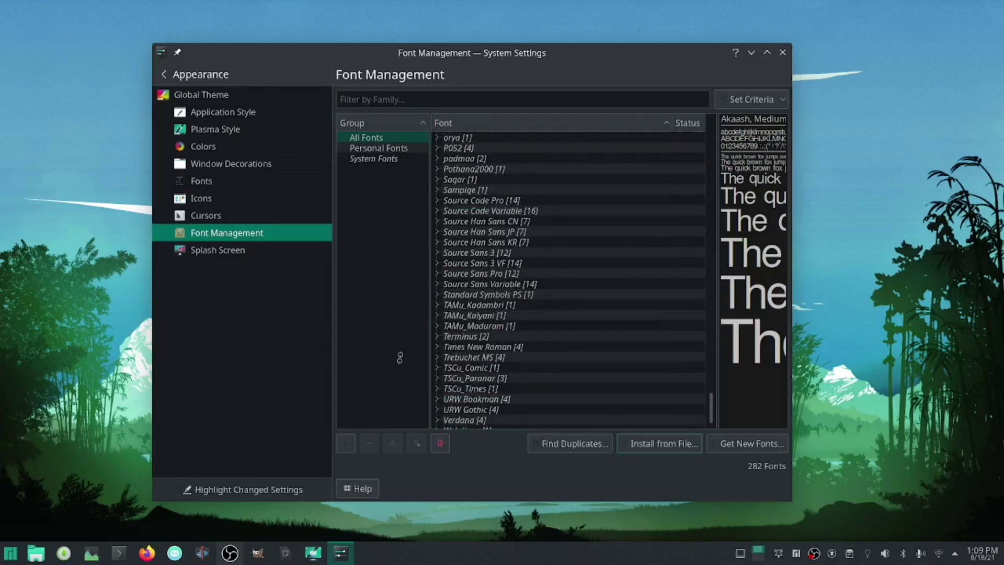
scroll(399, 357, up, 15)
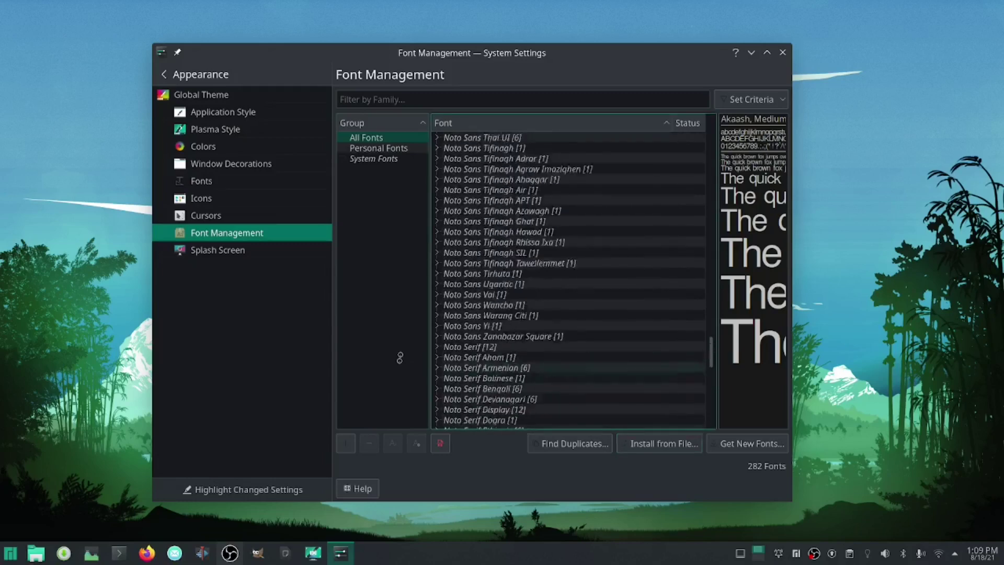
scroll(399, 357, up, 20)
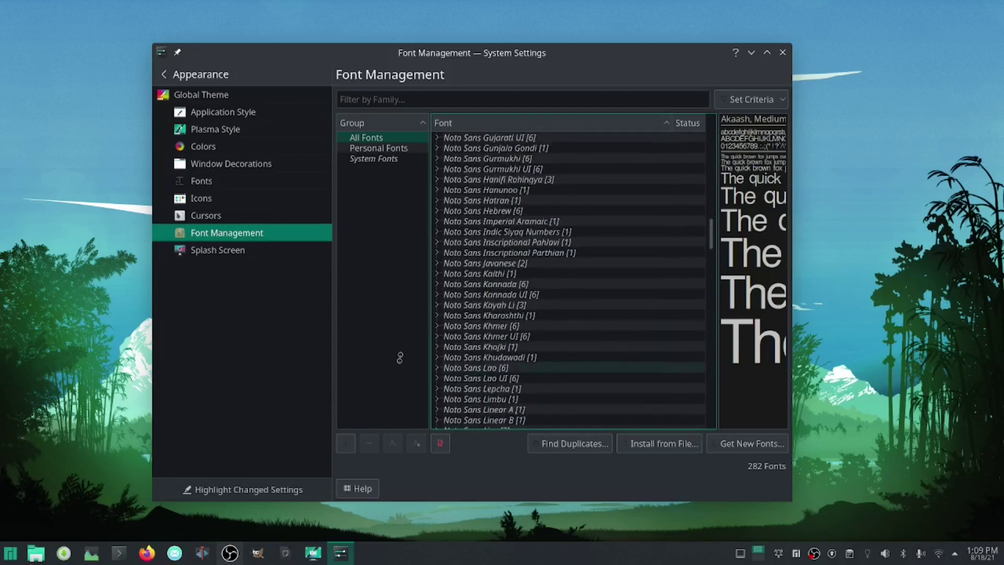
scroll(399, 357, up, 10)
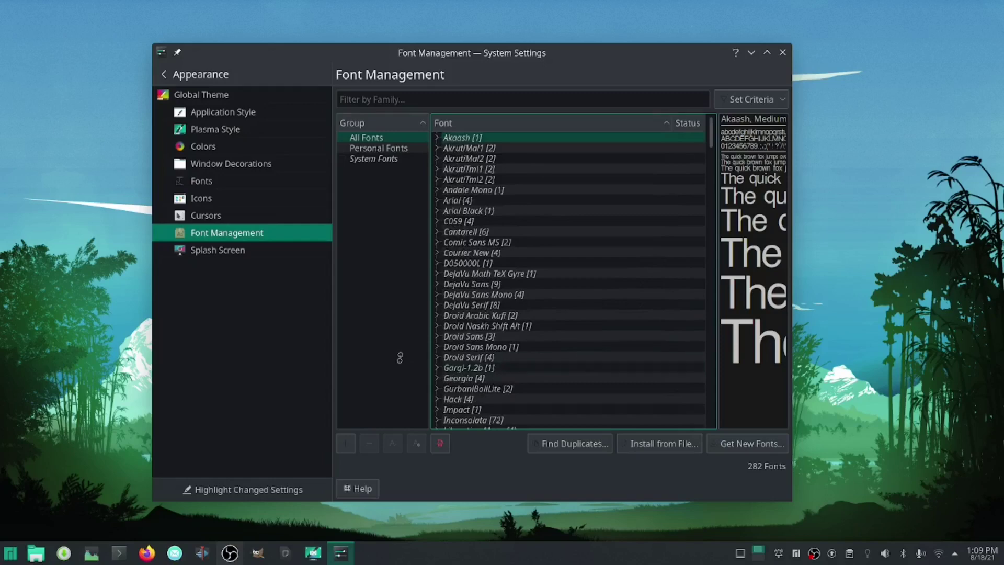
key(Down)
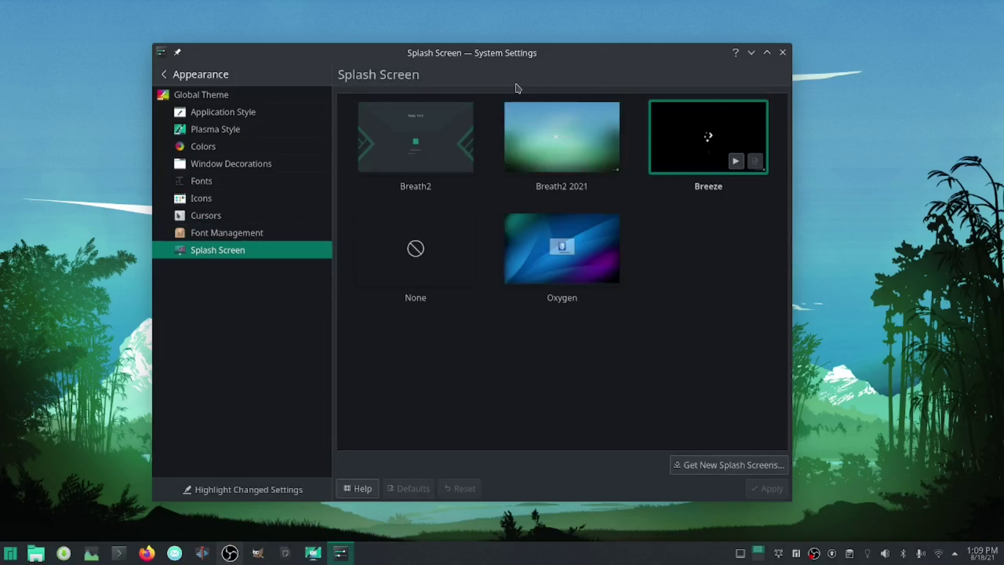
Step: Choose Breath2 2021 as the splash screen and apply it
key(Left)
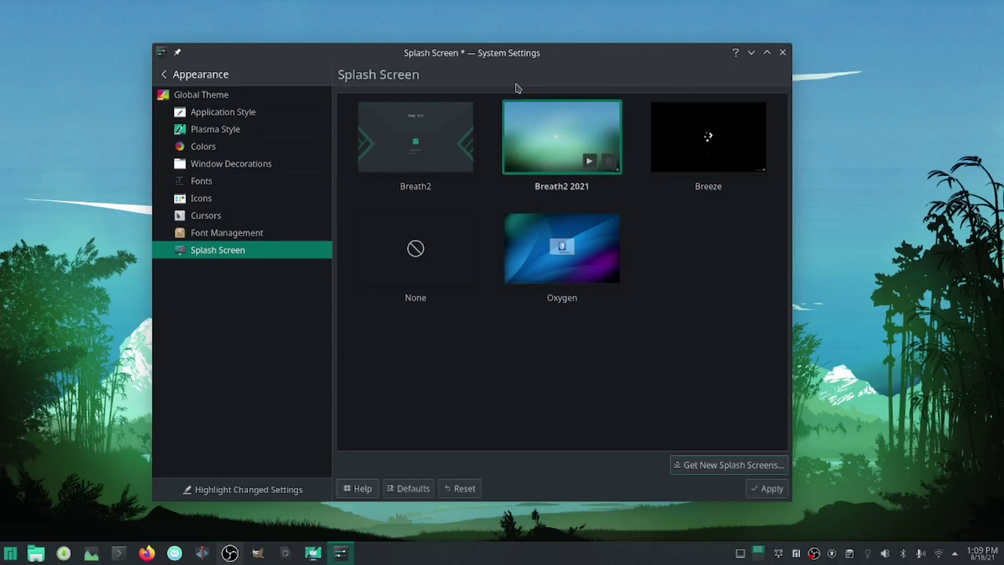
key(Return)
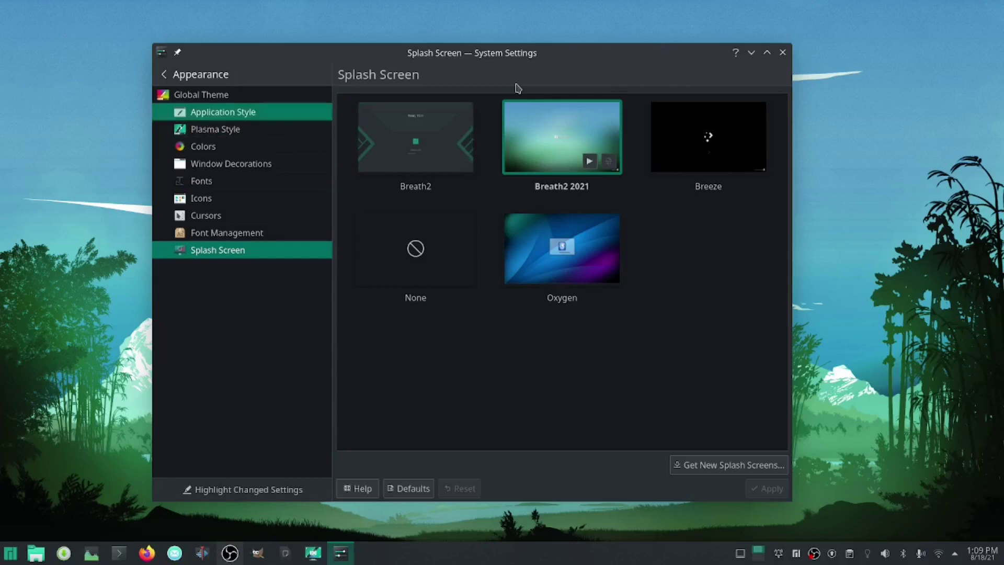
click(222, 112)
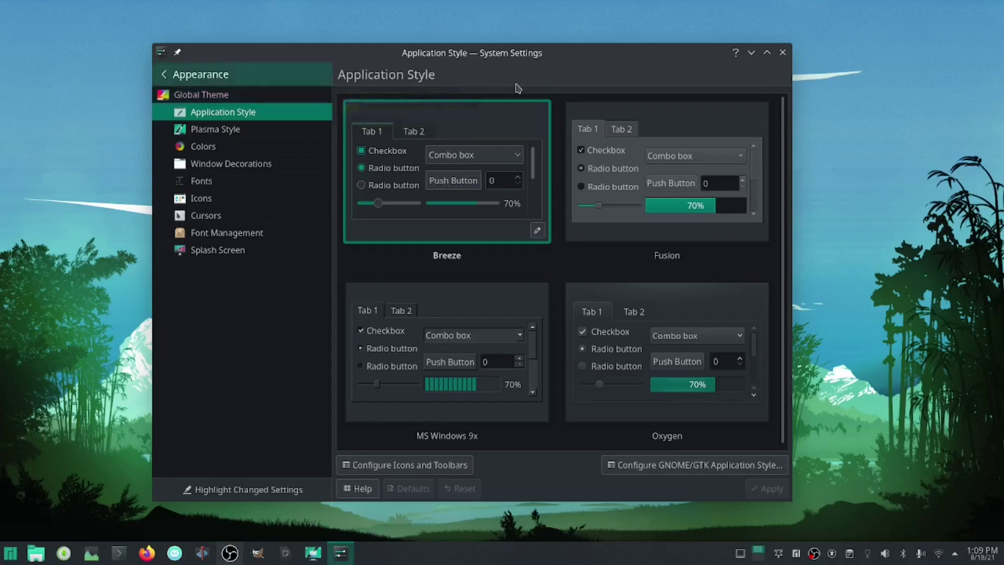
Step: Go back from Application Style to the main list of settings categories
key(alt+Left)
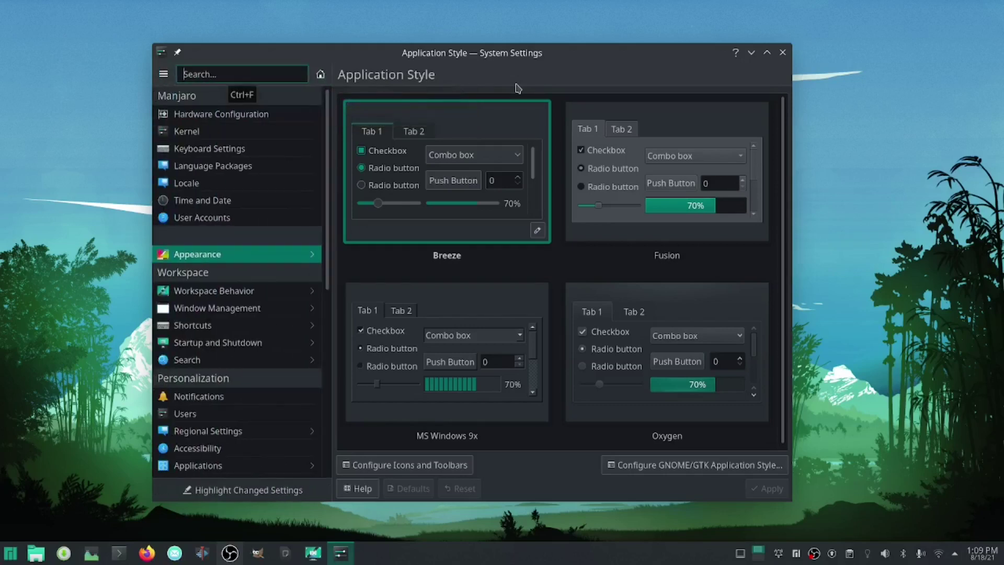